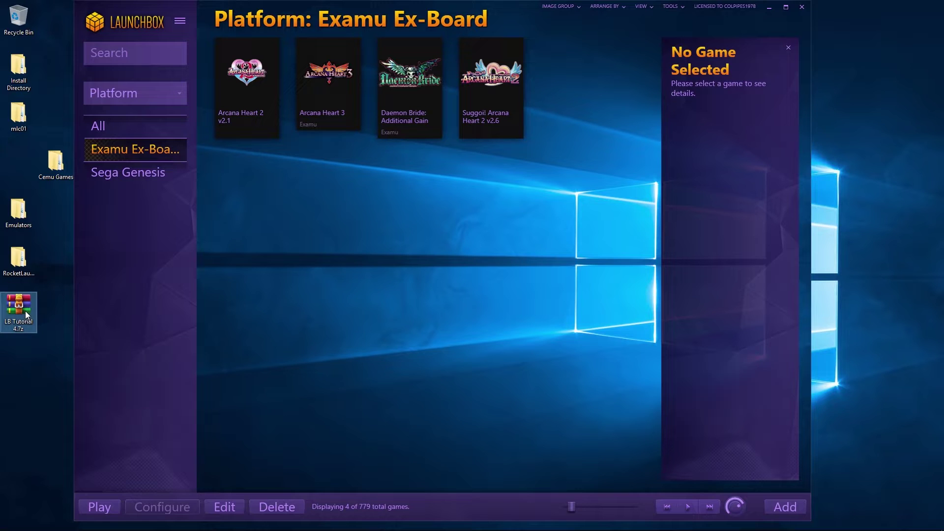
- Examine the cemu_1.15.3 folder inside the desktop Emulators folder, including the transferable files in shaderCache
drag(40, 204, 10, 278)
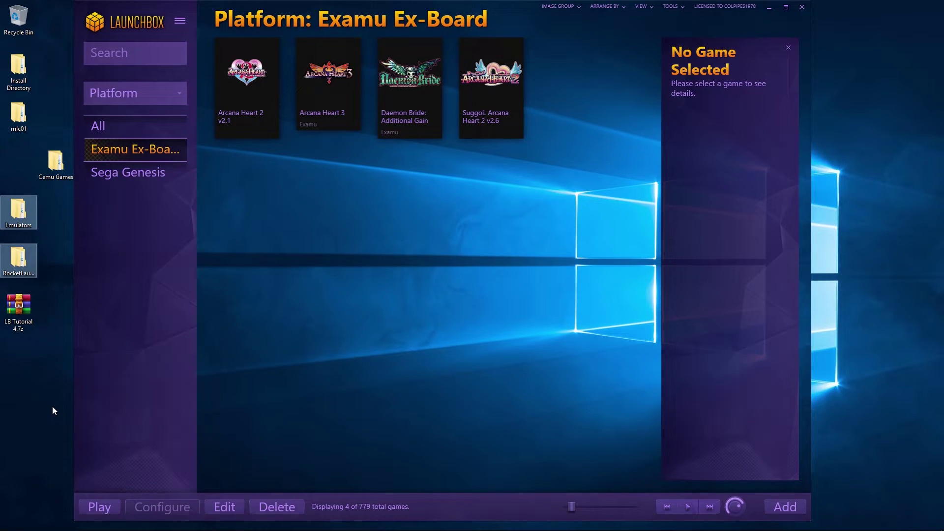
double_click(18, 211)
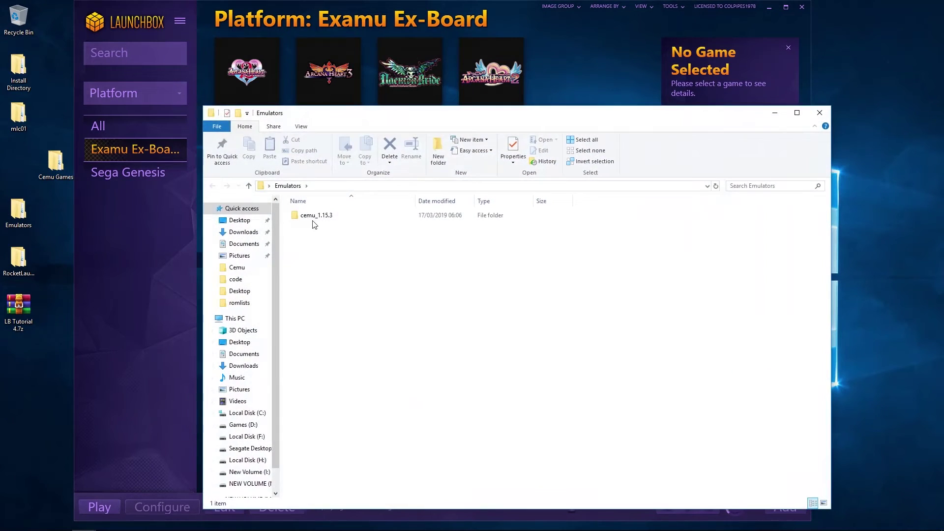
click(320, 219)
double_click(321, 219)
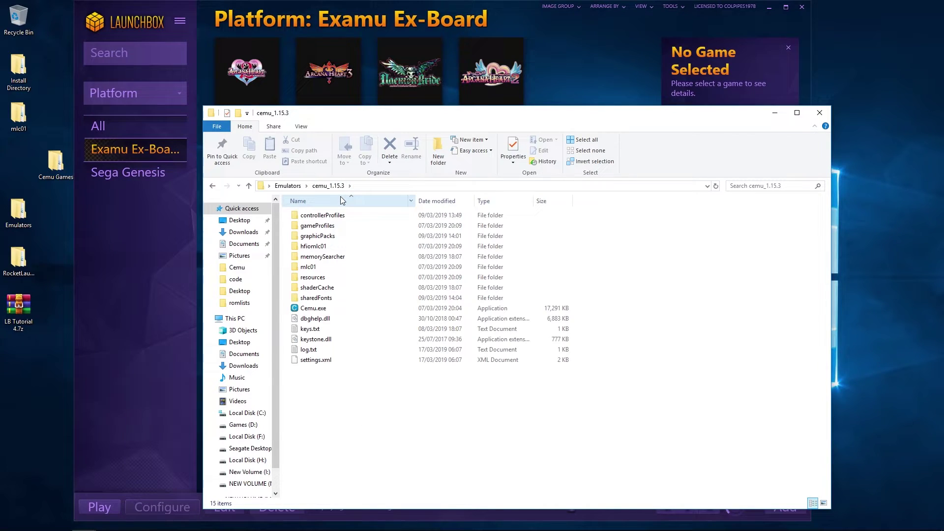
double_click(326, 287)
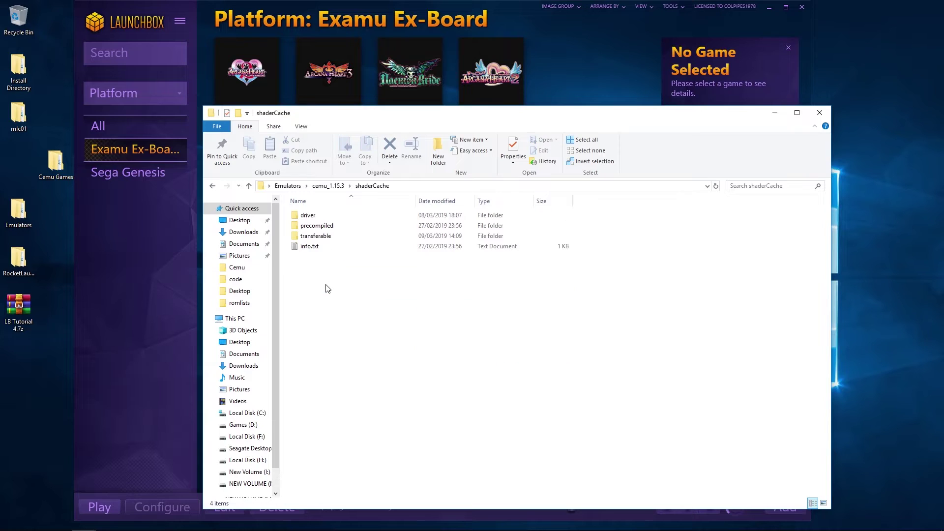
double_click(325, 236)
scroll(330, 270, down, 15)
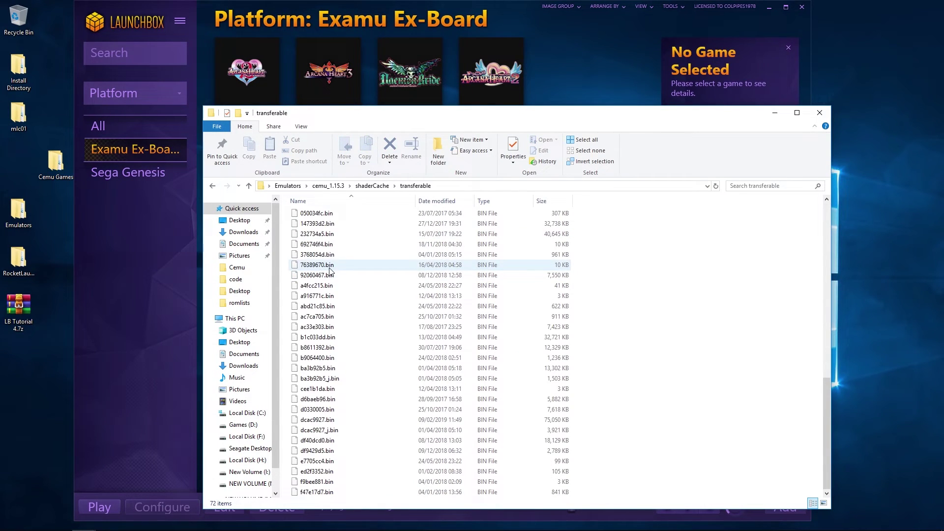
click(212, 187)
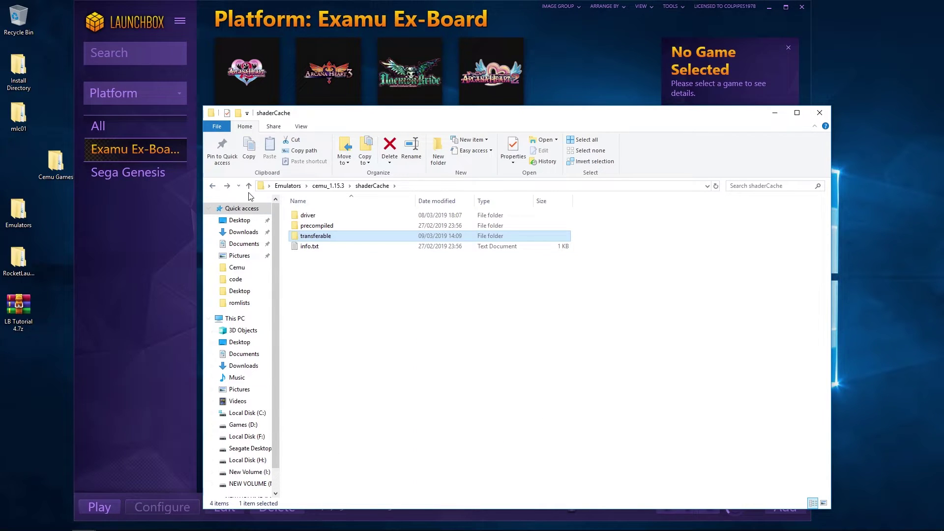
click(213, 186)
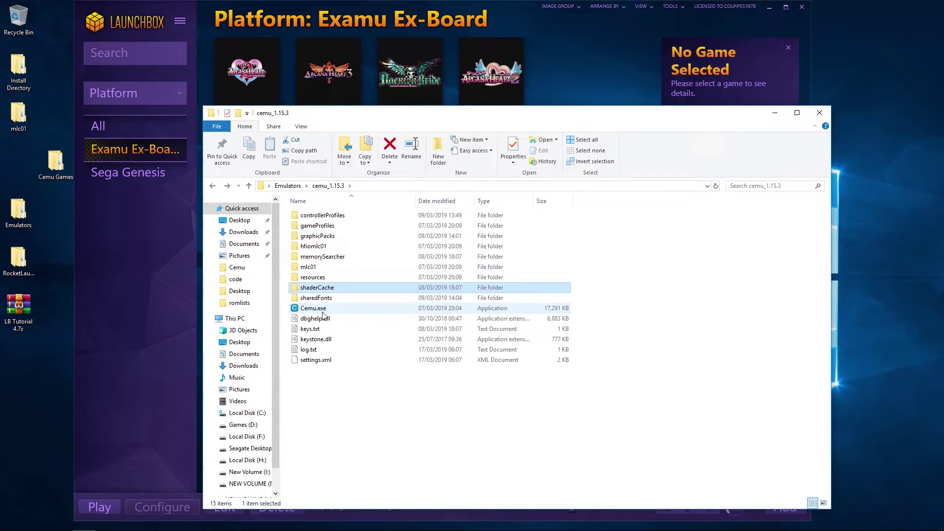
click(819, 113)
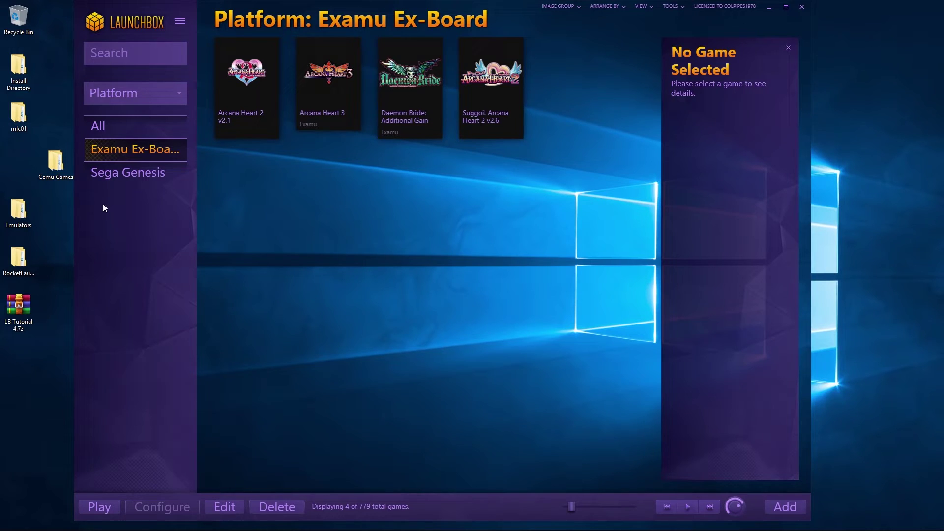
- Copy the Emulators and RocketLauncher folders from the desktop into the Install Directory folder, replacing files with the same names
drag(51, 212, 7, 275)
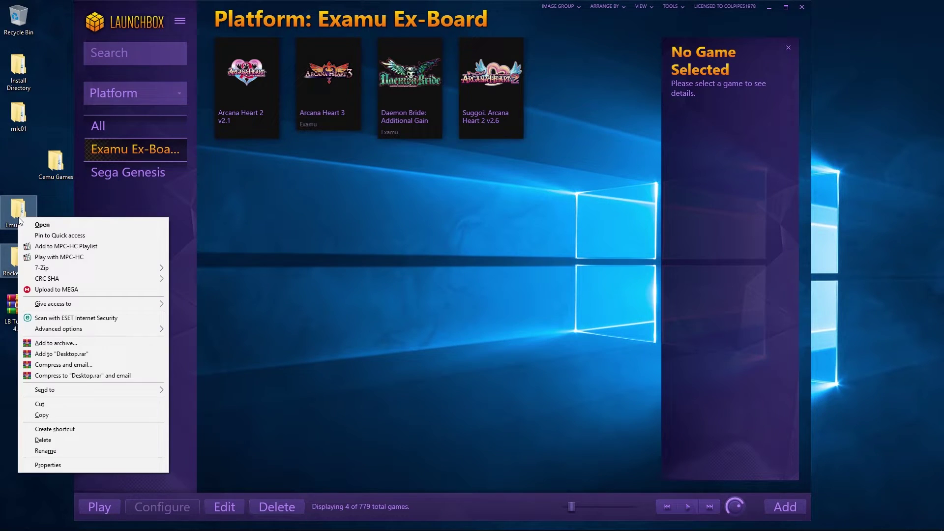
right_click(18, 217)
click(49, 414)
double_click(25, 71)
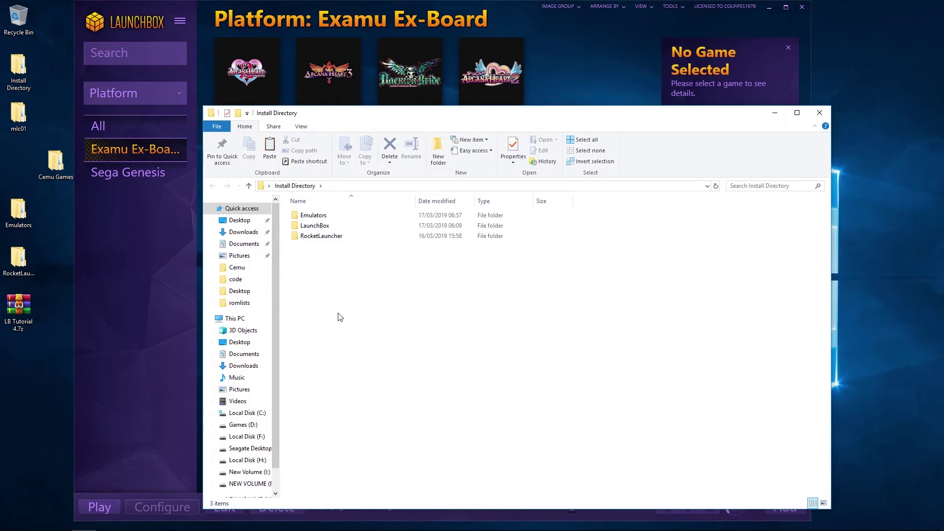
right_click(338, 313)
click(391, 381)
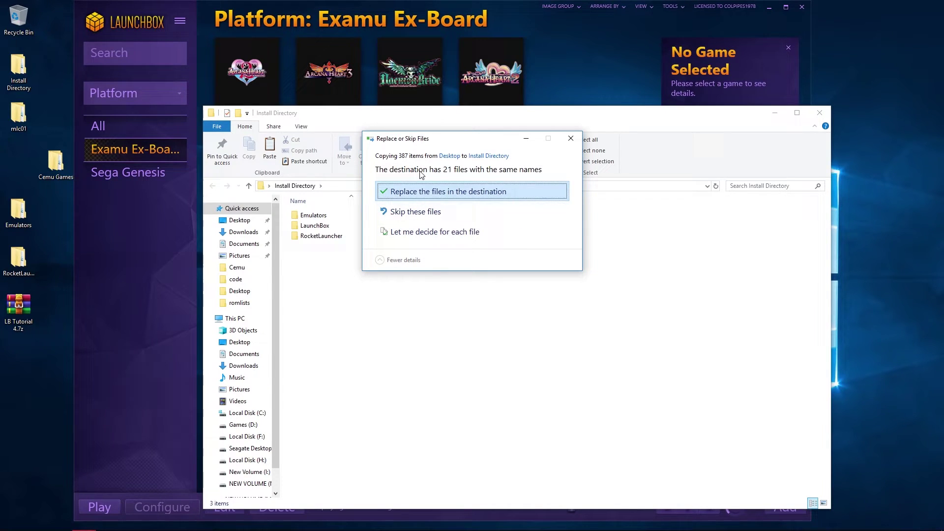
click(436, 192)
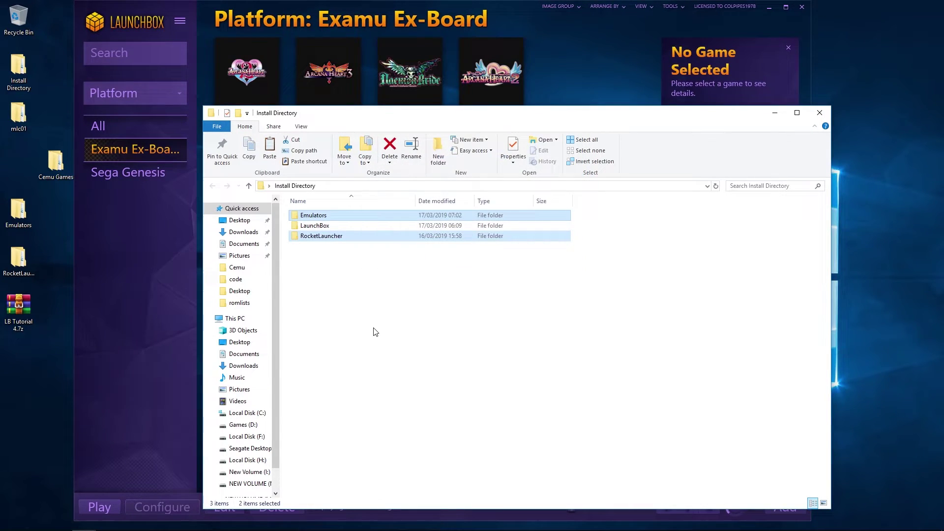
- Launch Cemu.exe from Emulators\cemu_1.15.3 in the Install Directory and move its window clear of the desktop icons
double_click(326, 220)
double_click(327, 217)
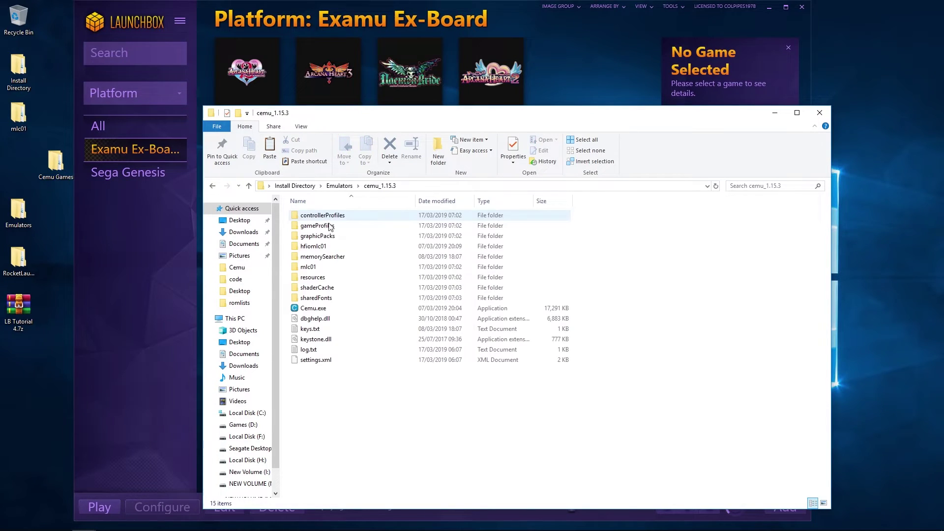
double_click(330, 309)
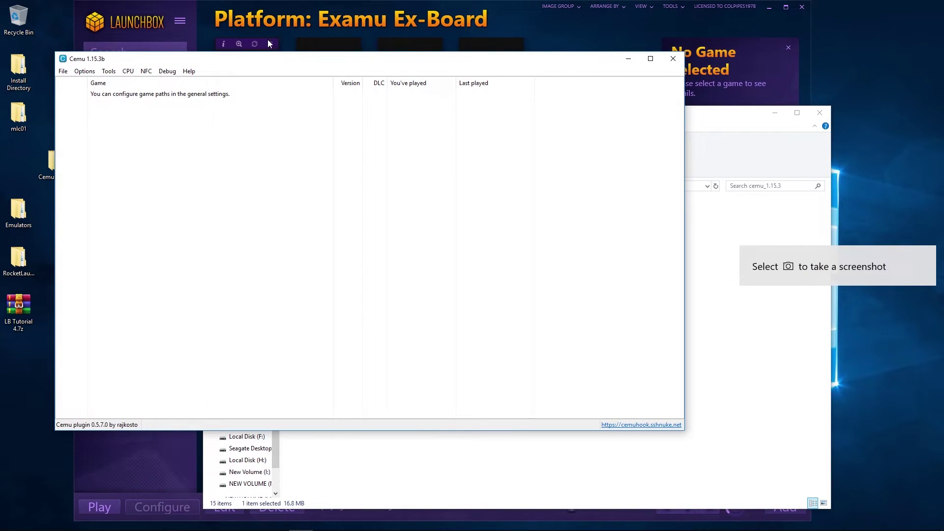
drag(259, 62, 347, 111)
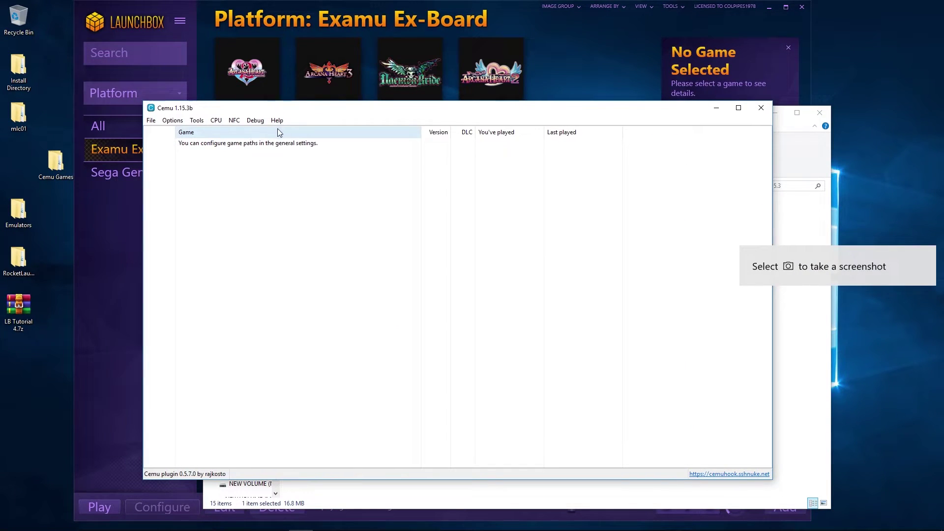
- Save the Controller 1 input settings as a profile named main and close the input settings
click(169, 121)
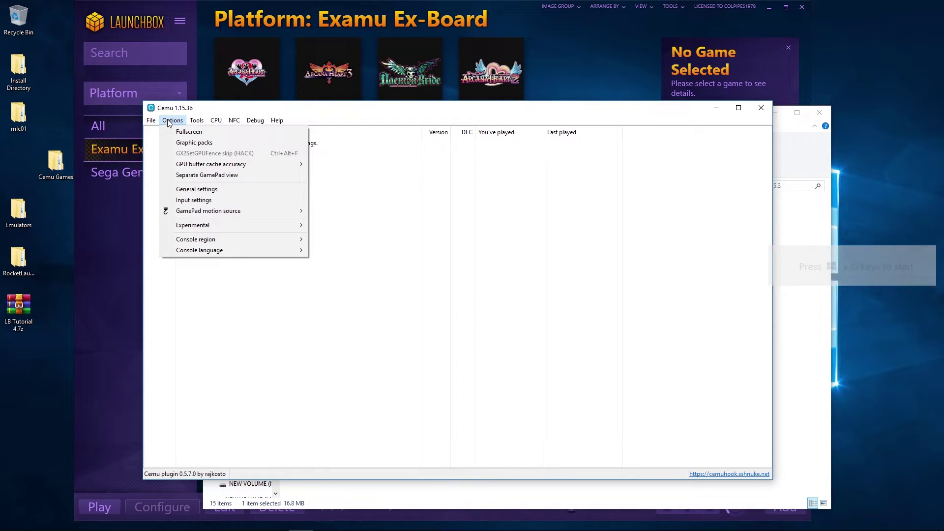
click(204, 201)
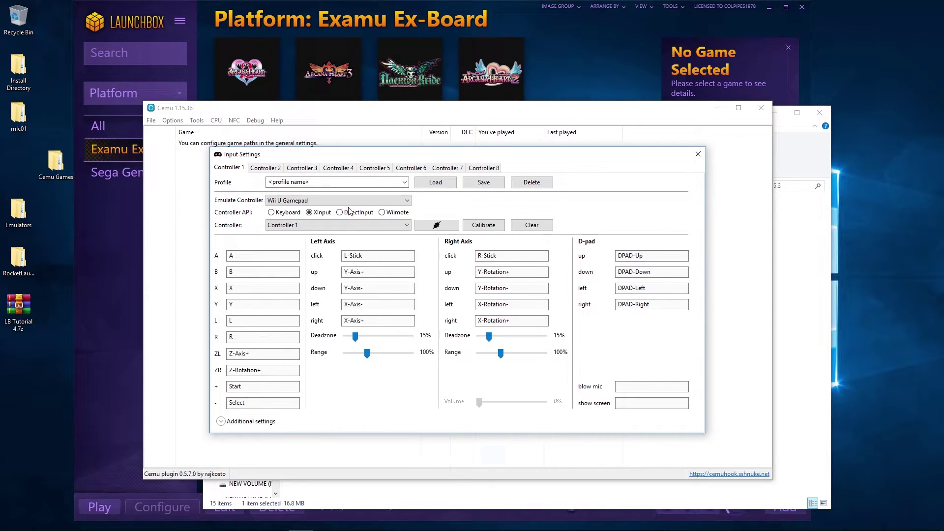
click(242, 256)
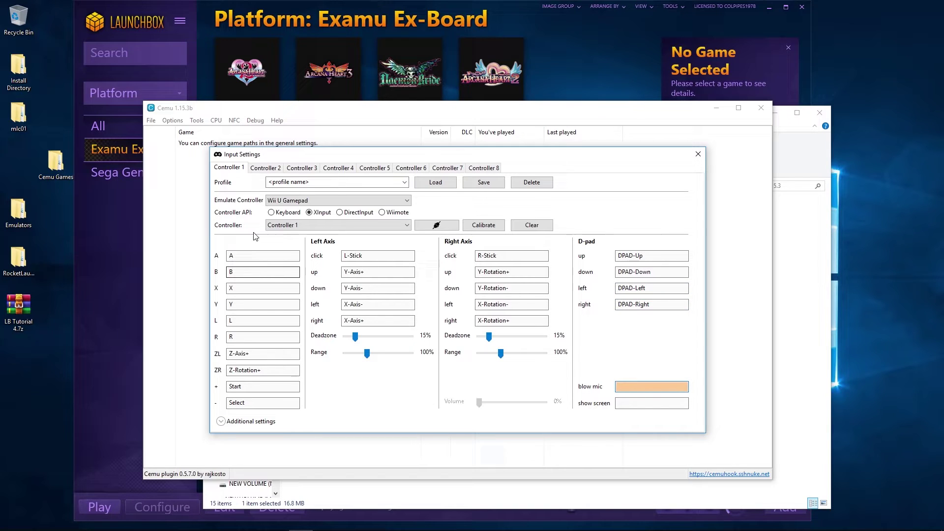
click(354, 184)
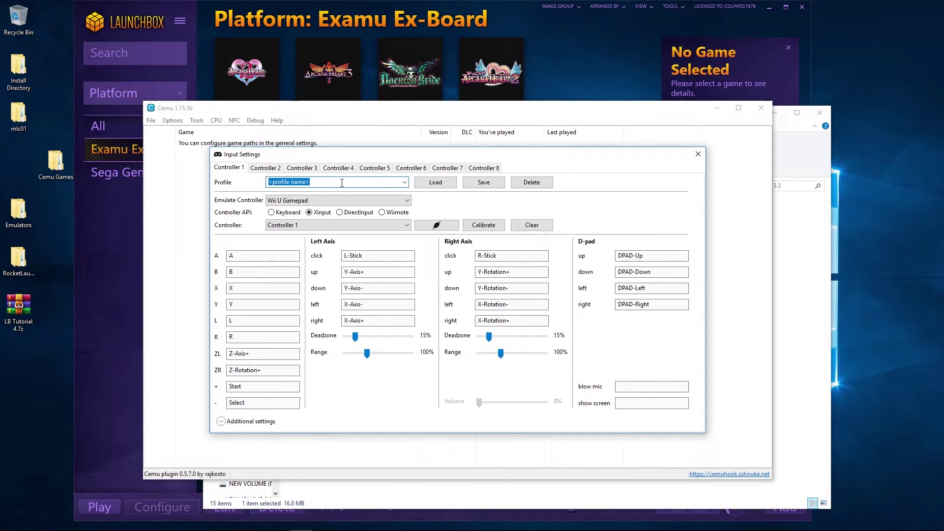
text(main)
click(477, 185)
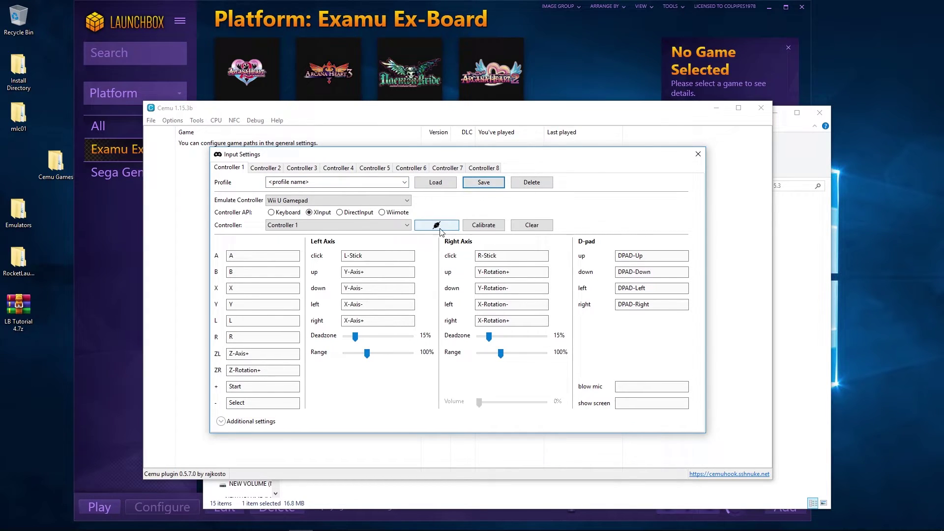
click(696, 155)
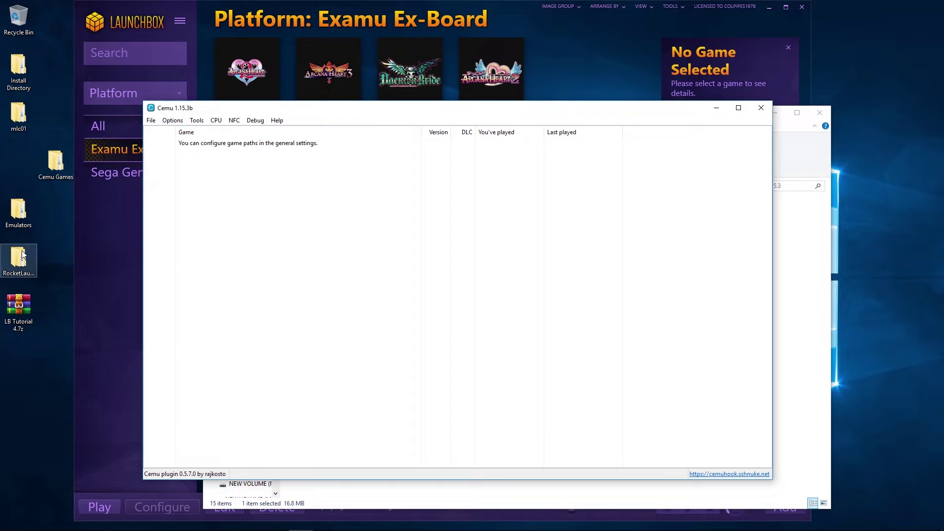
- Locate the mlc01 folder inside the desktop copy of Emulators\cemu_1.15.3 and close the folder window
click(13, 222)
double_click(13, 222)
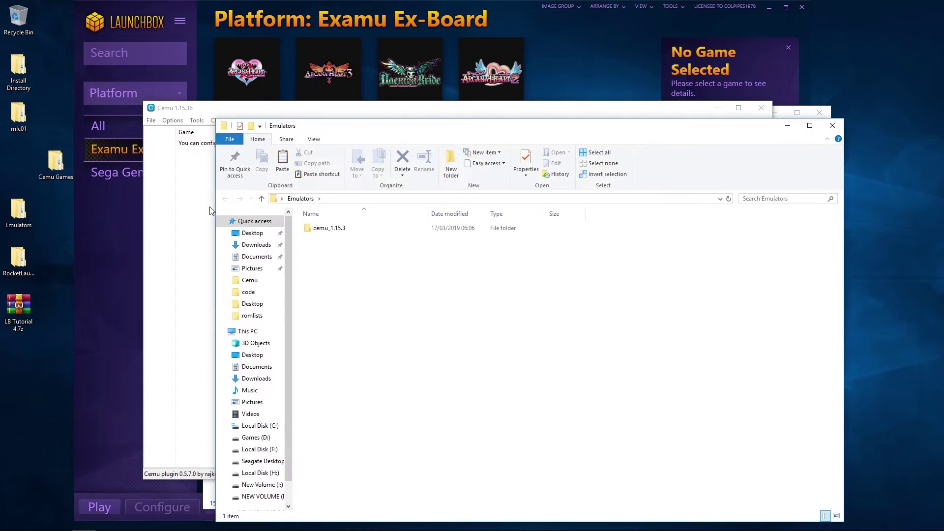
double_click(365, 229)
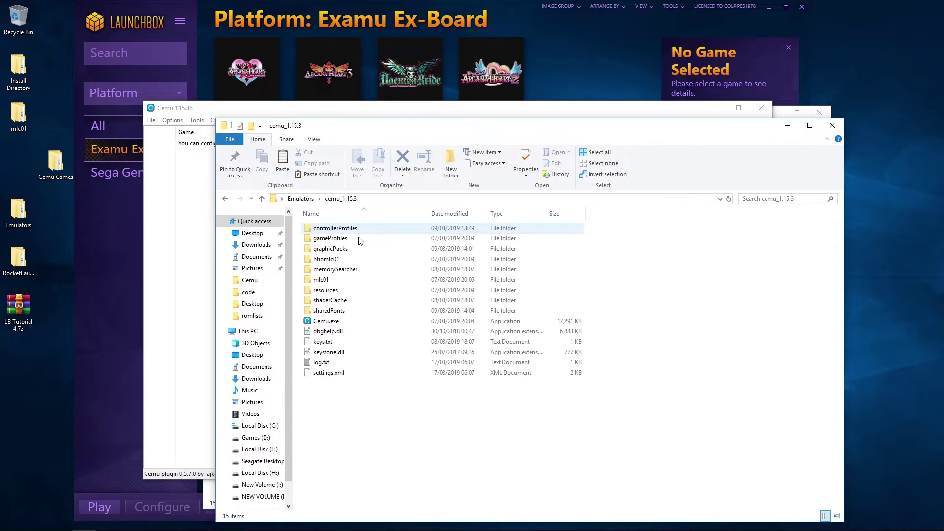
click(341, 282)
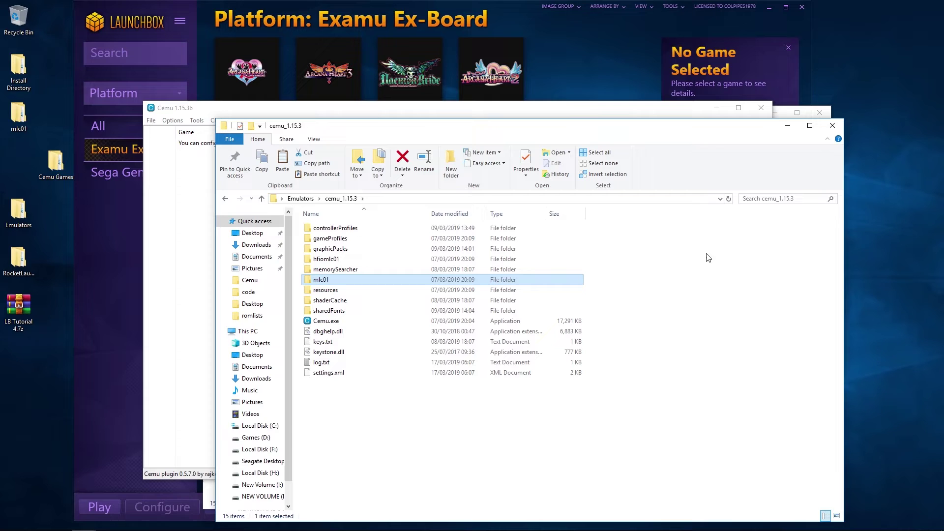
click(839, 133)
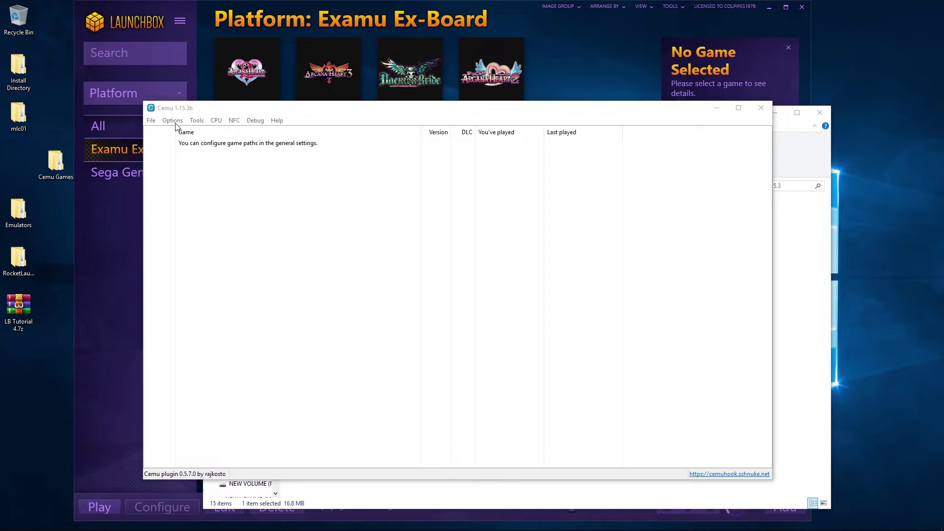
- Examine the system files in the desktop mlc01 folder under sys\title\0005001b\10056000\content
double_click(19, 118)
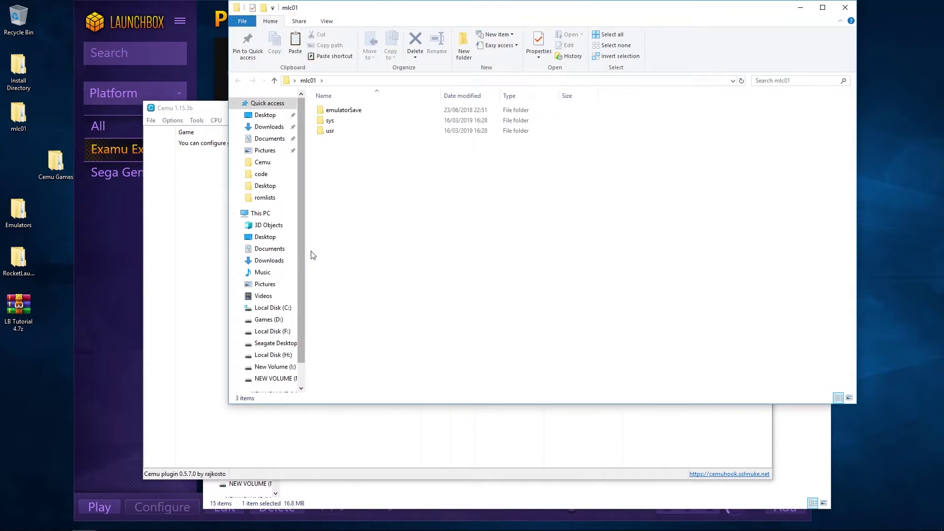
double_click(341, 121)
double_click(338, 111)
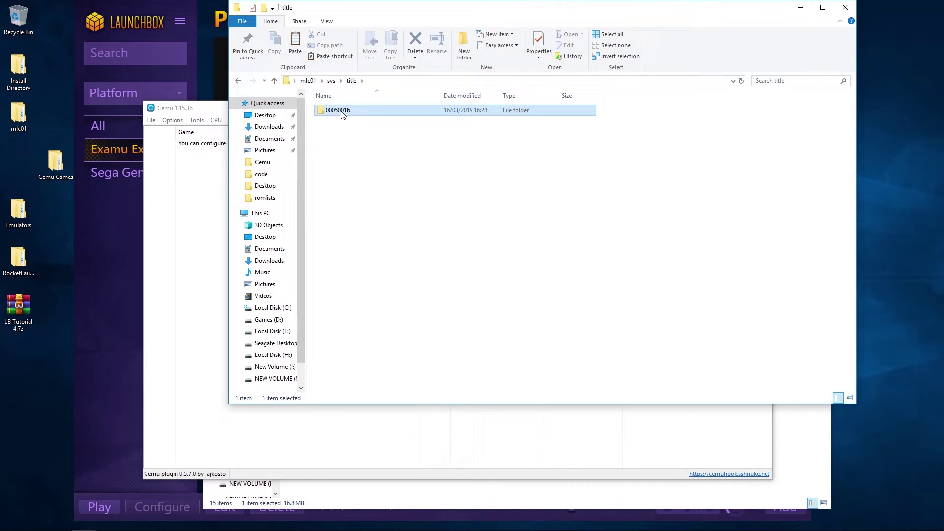
double_click(342, 112)
double_click(343, 120)
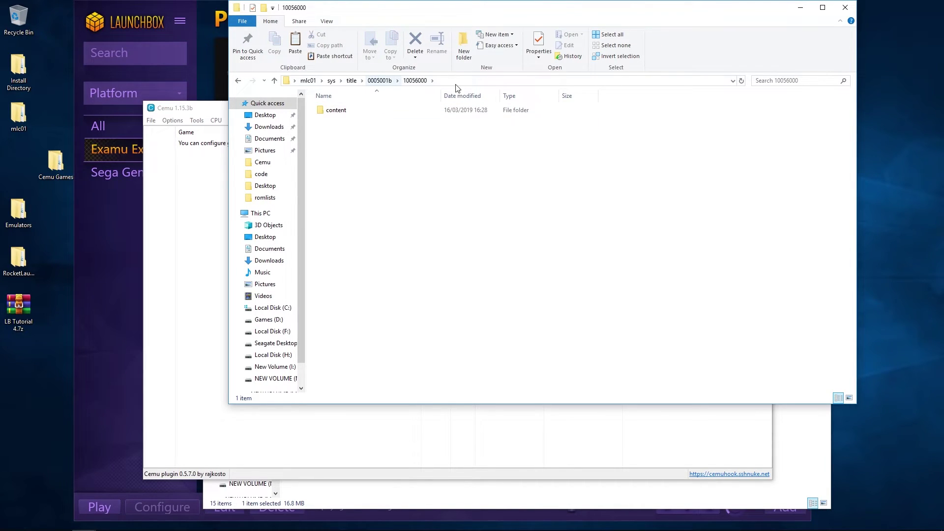
double_click(342, 110)
drag(345, 180, 317, 107)
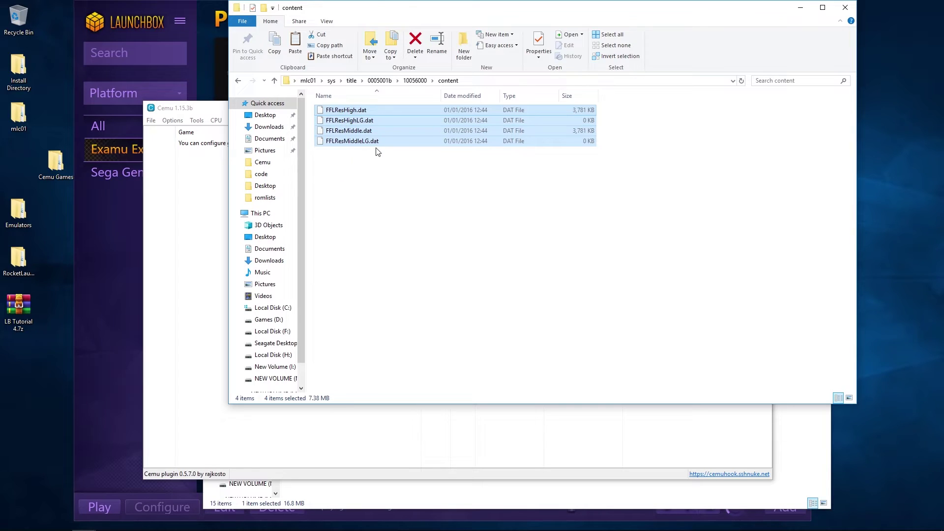
- Examine the game files in mlc01 under usr\title\00050000\101C9500\code and close the folder window
click(308, 80)
double_click(331, 130)
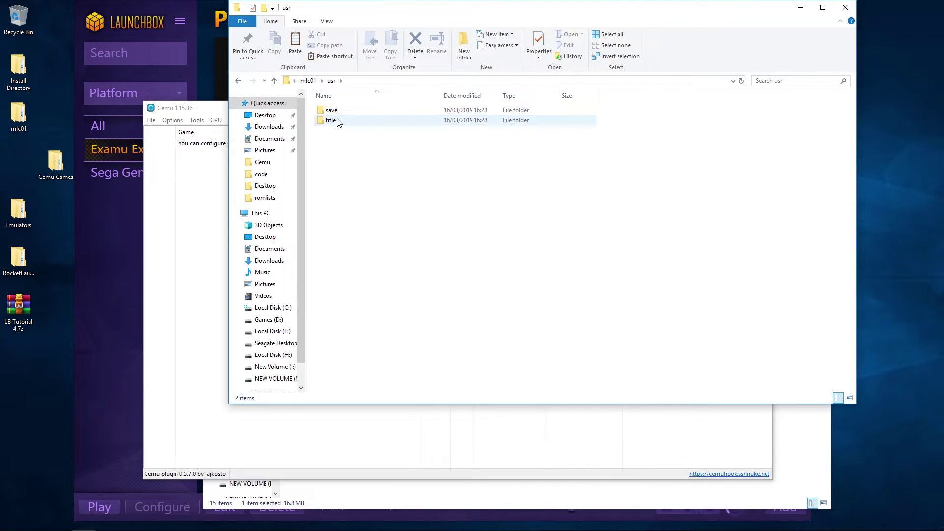
double_click(337, 121)
double_click(339, 111)
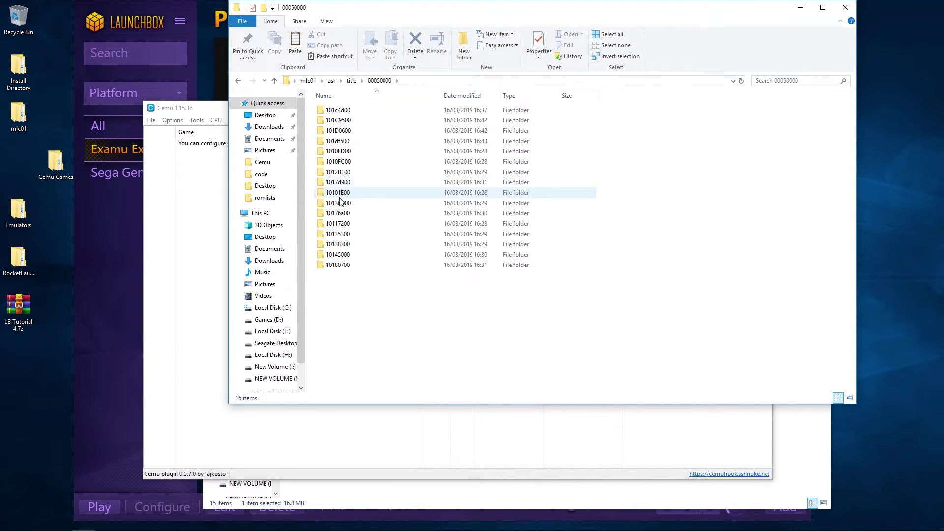
double_click(339, 121)
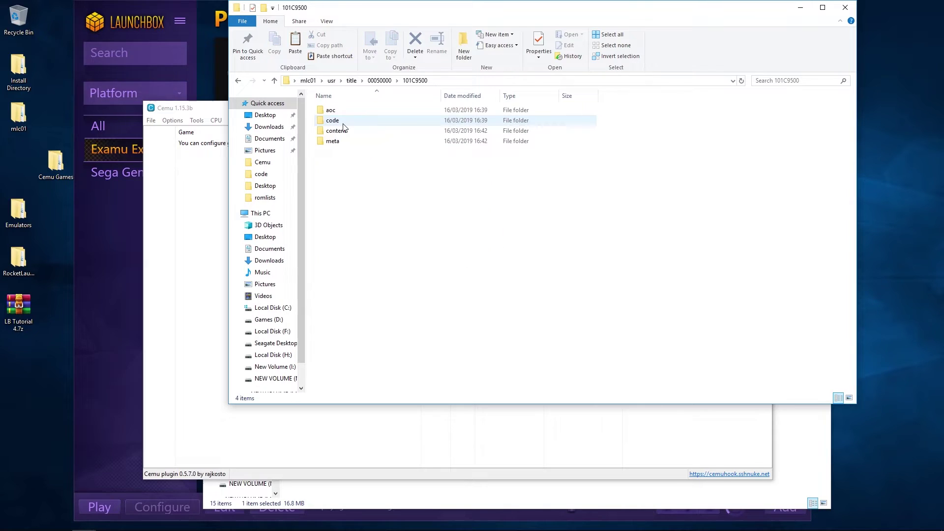
double_click(343, 123)
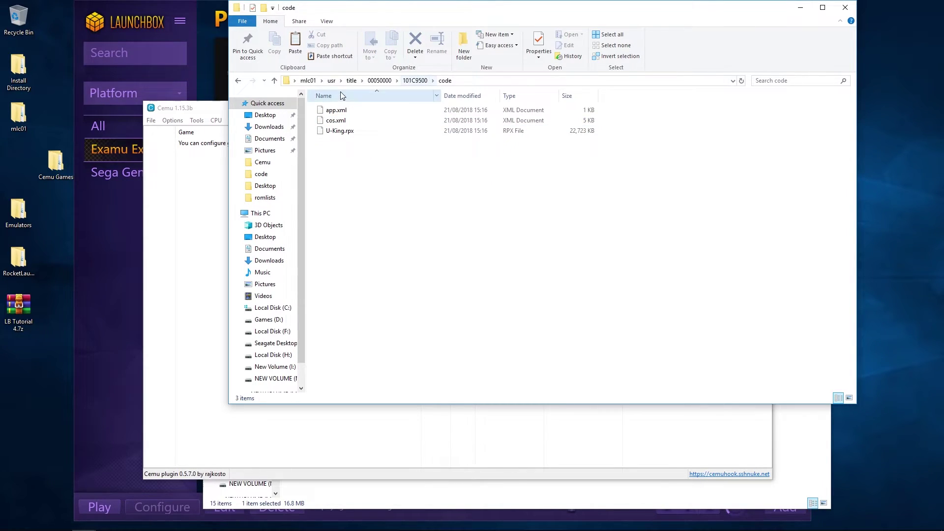
click(309, 81)
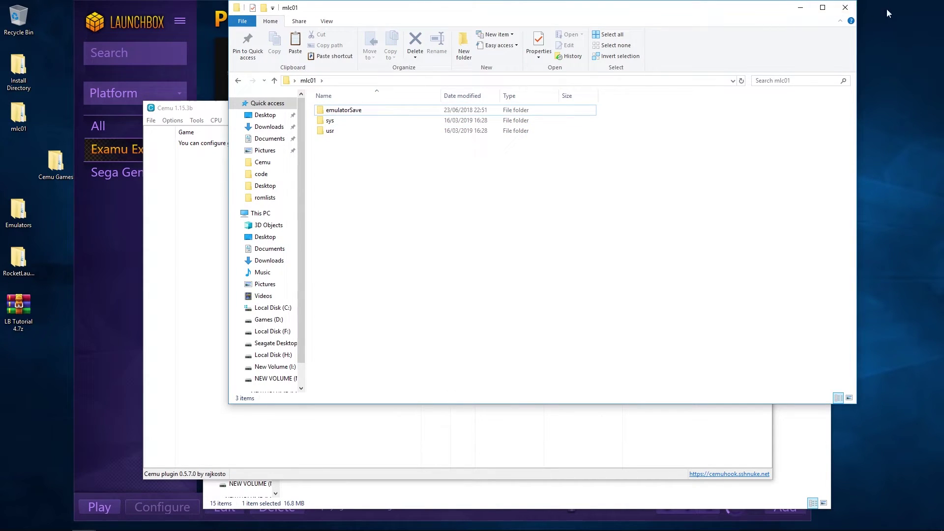
click(846, 7)
- Set the MLC path in Cemu's general settings to the mlc01 folder on the desktop
click(173, 120)
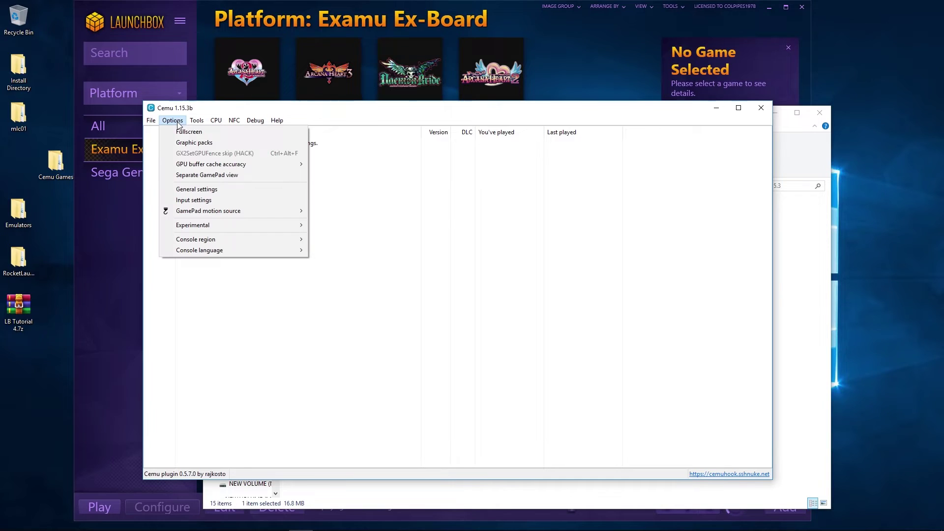
click(186, 189)
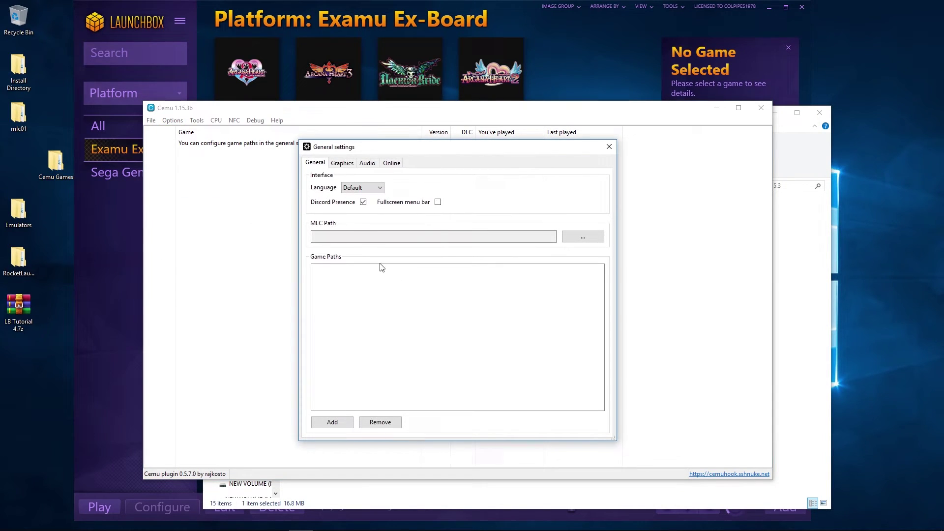
click(573, 238)
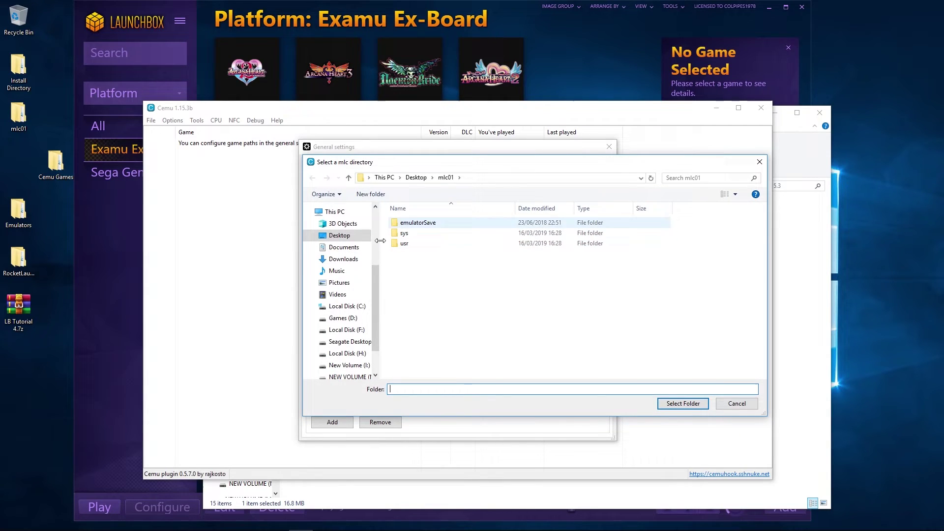
click(347, 236)
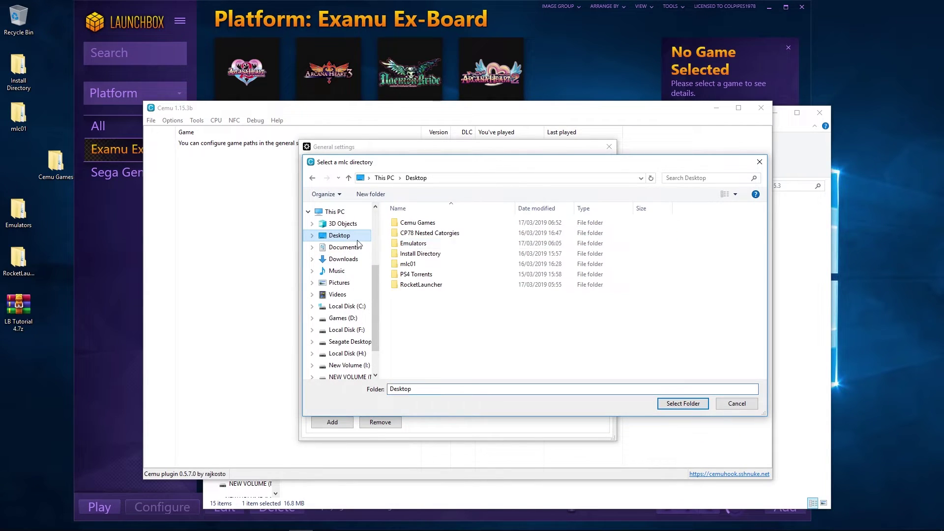
double_click(418, 264)
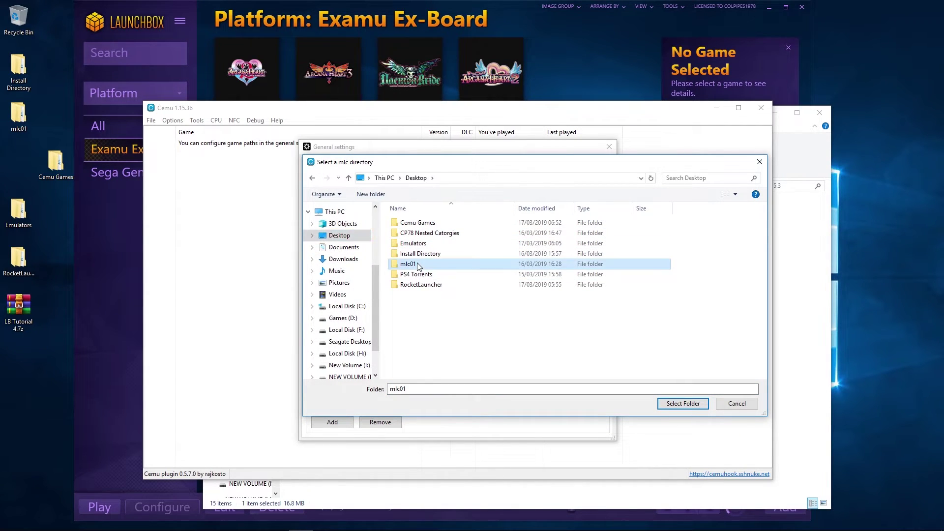
click(688, 403)
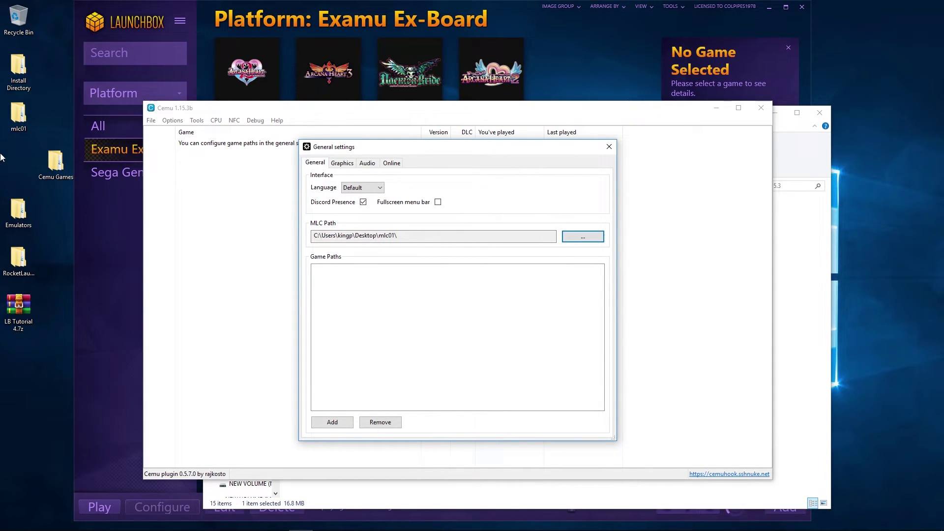
- Check the contents of the desktop Cemu Games folder and move it into Install Directory\LaunchBox\Games
double_click(20, 74)
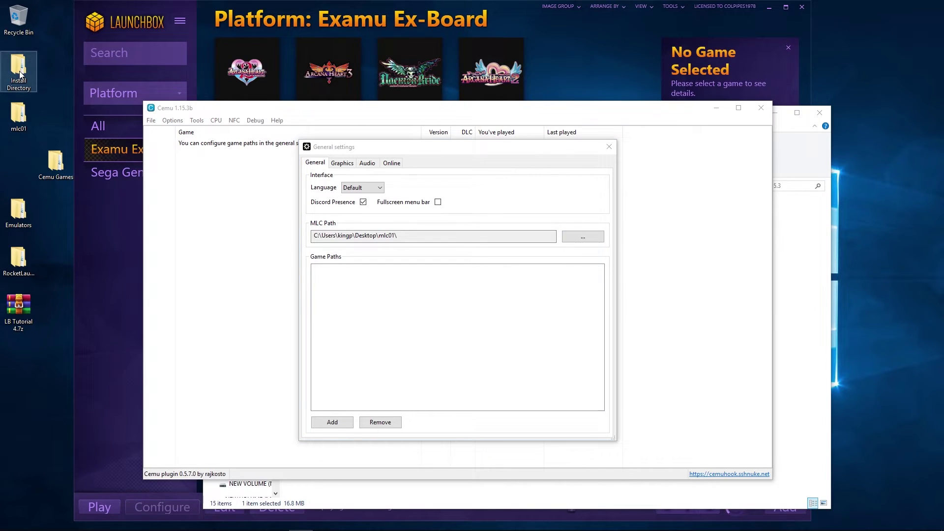
double_click(57, 165)
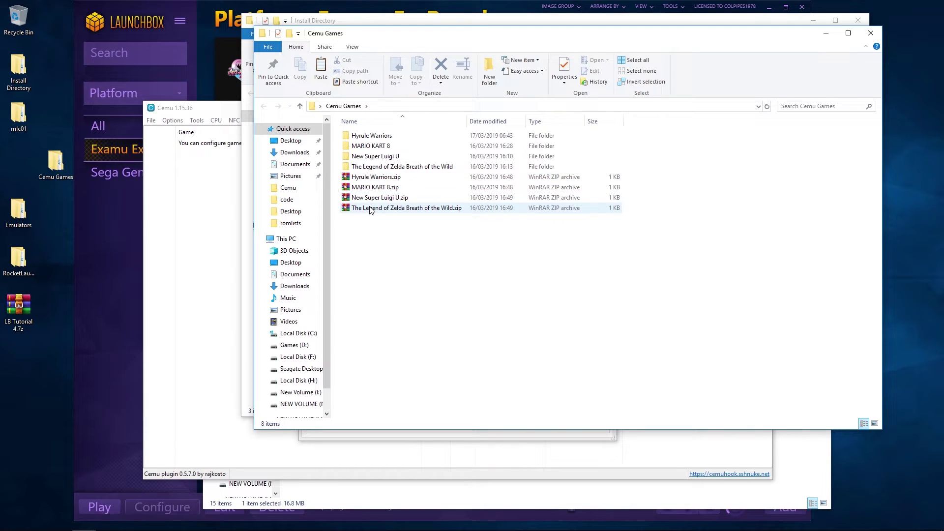
click(871, 33)
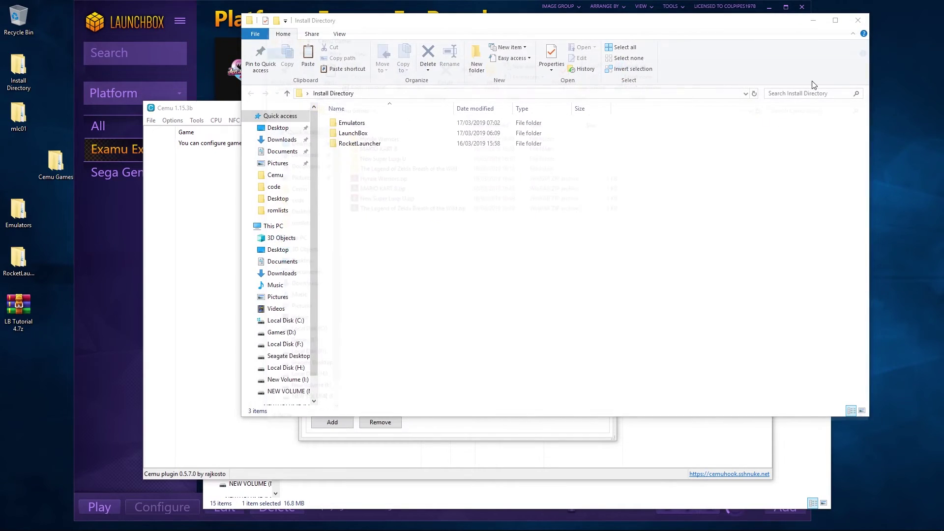
double_click(366, 134)
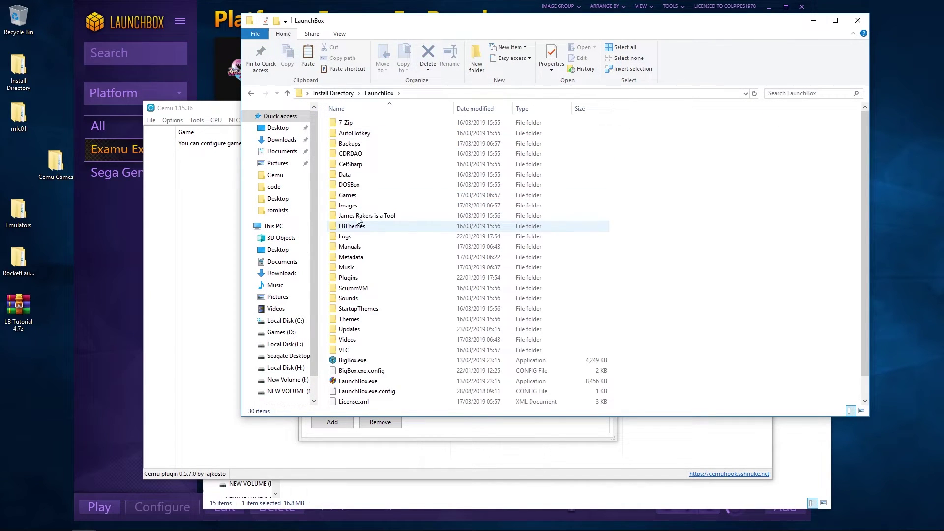
double_click(348, 195)
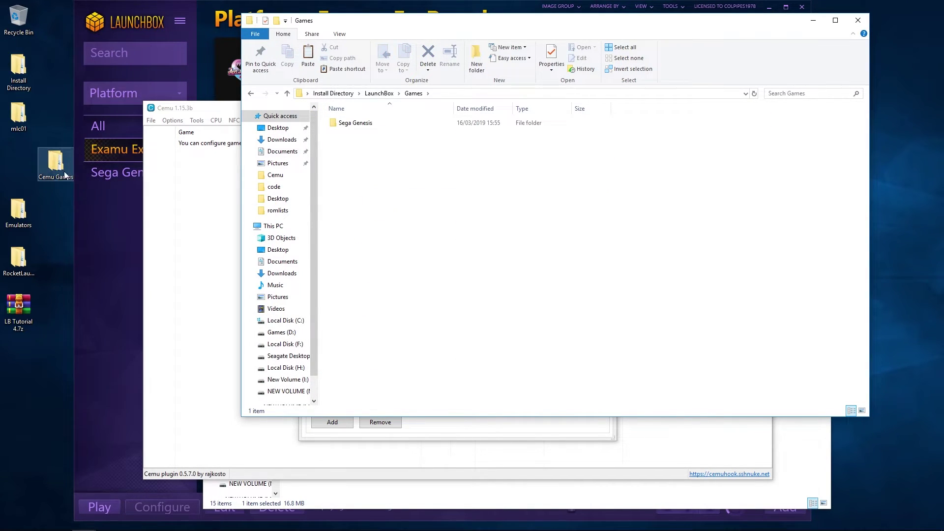
drag(64, 172, 440, 213)
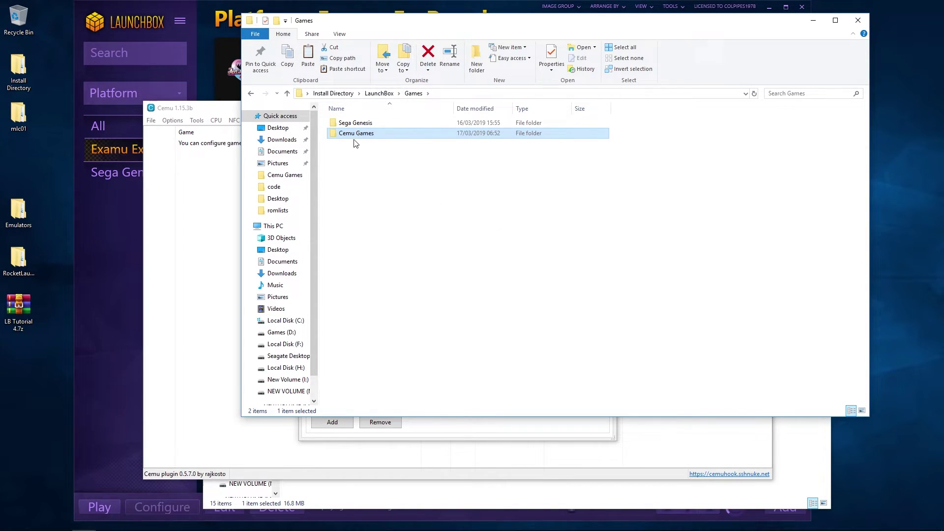
click(813, 20)
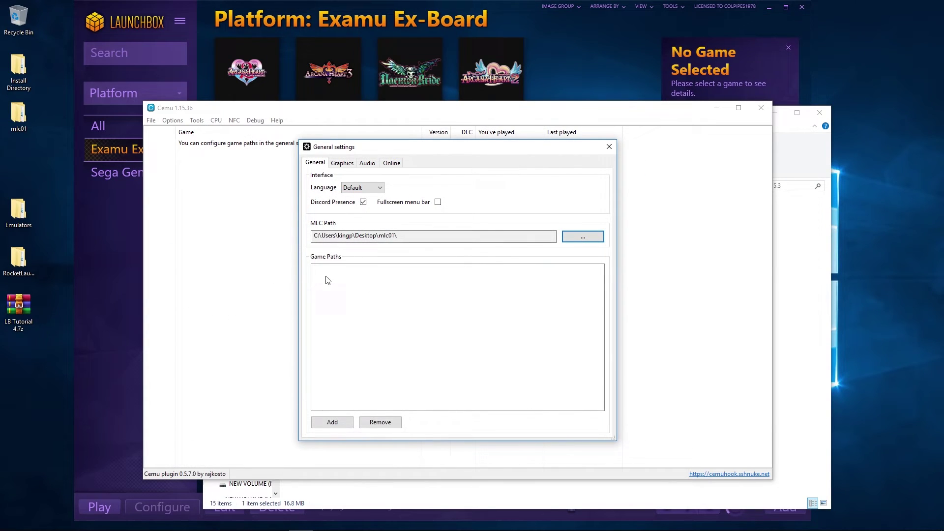
- Add Desktop\Install Directory\LaunchBox\Games\Cemu Games as a game path in the general settings
click(333, 422)
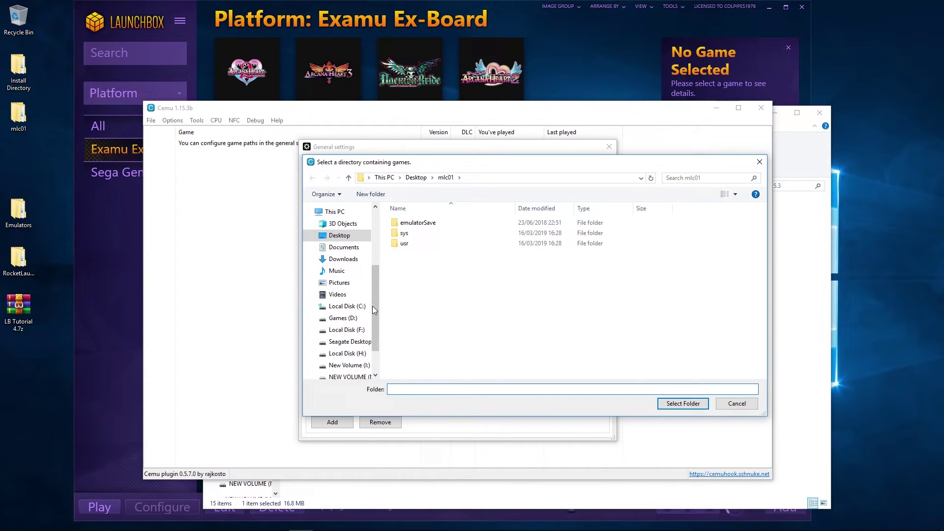
click(339, 235)
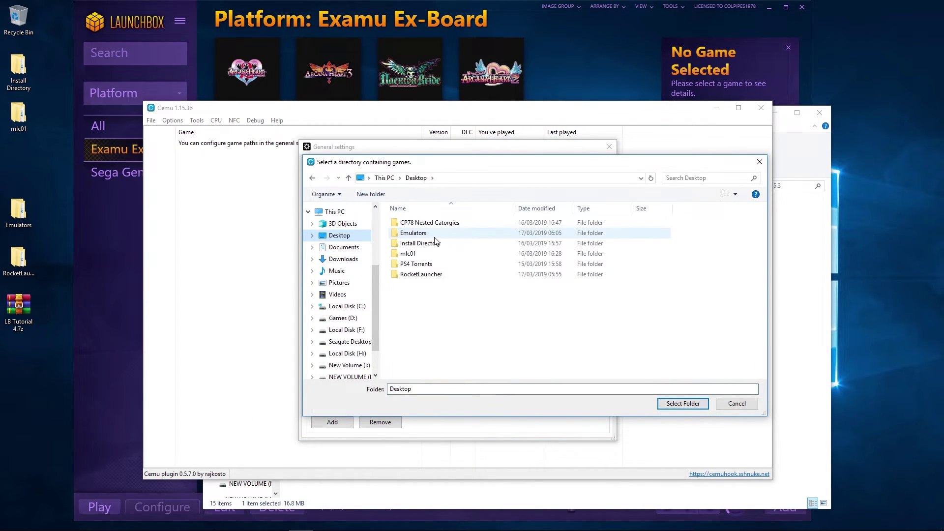
double_click(424, 243)
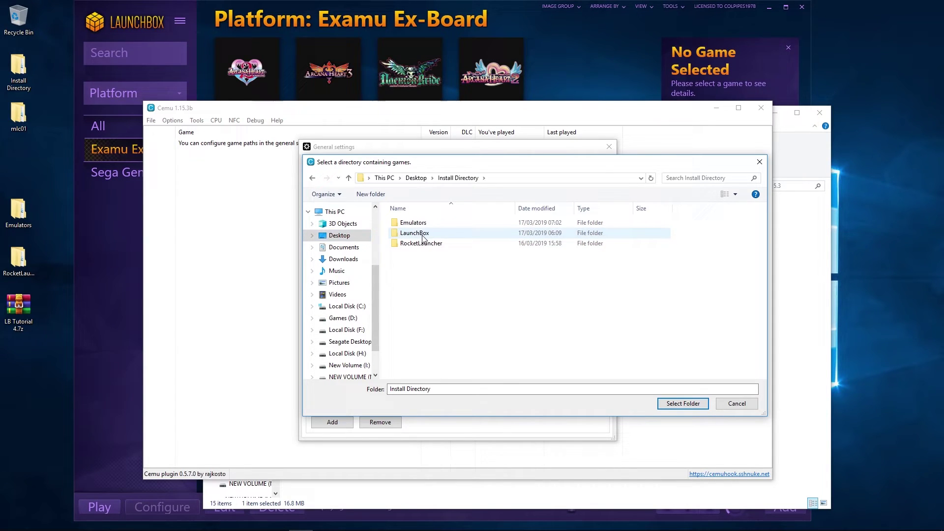
double_click(421, 234)
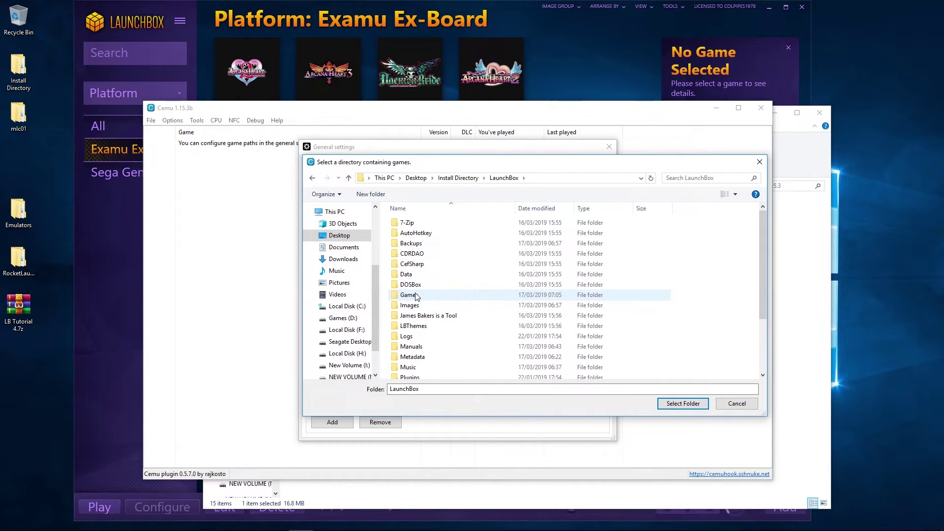
double_click(415, 295)
double_click(418, 223)
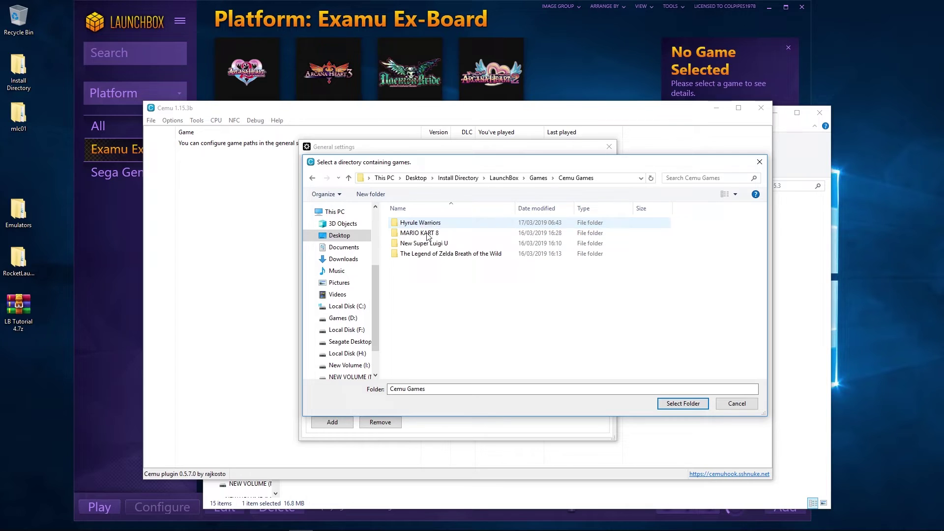
click(683, 404)
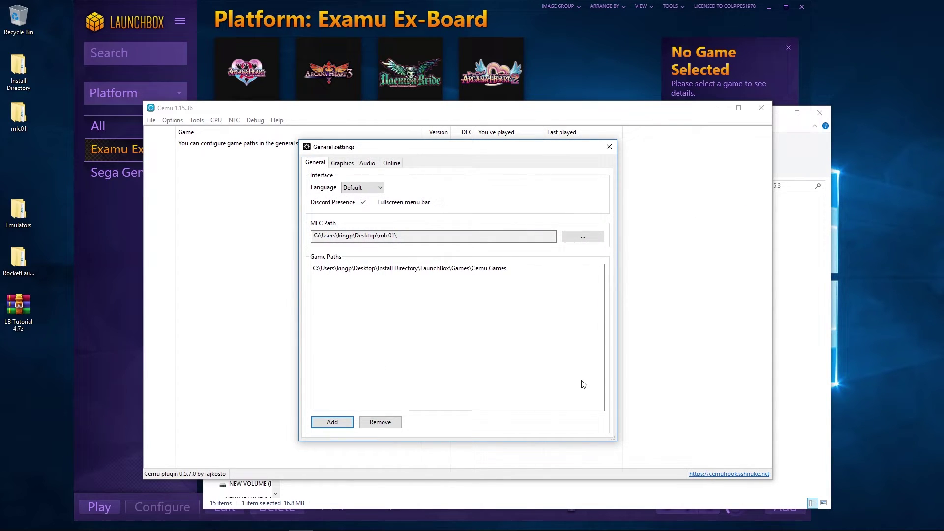
- Review the graphics, audio and online settings and close the general settings
click(340, 162)
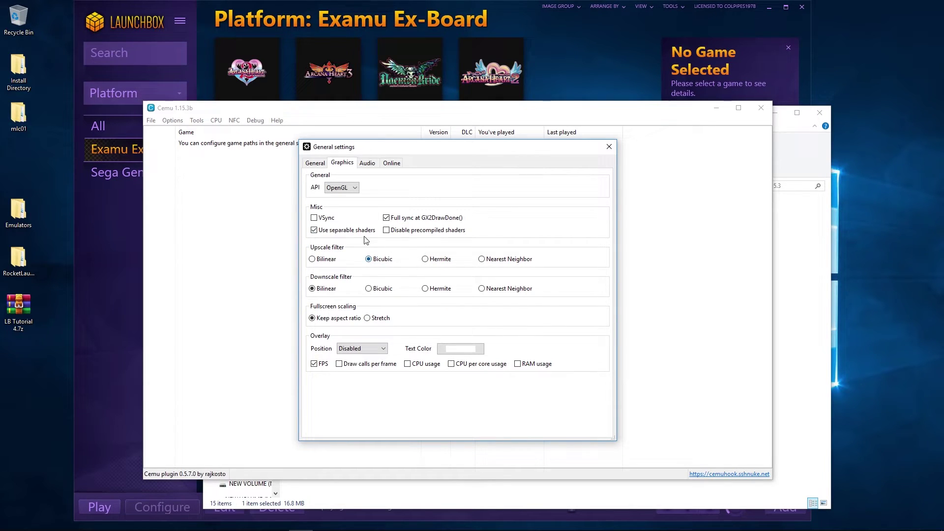
click(368, 164)
click(392, 163)
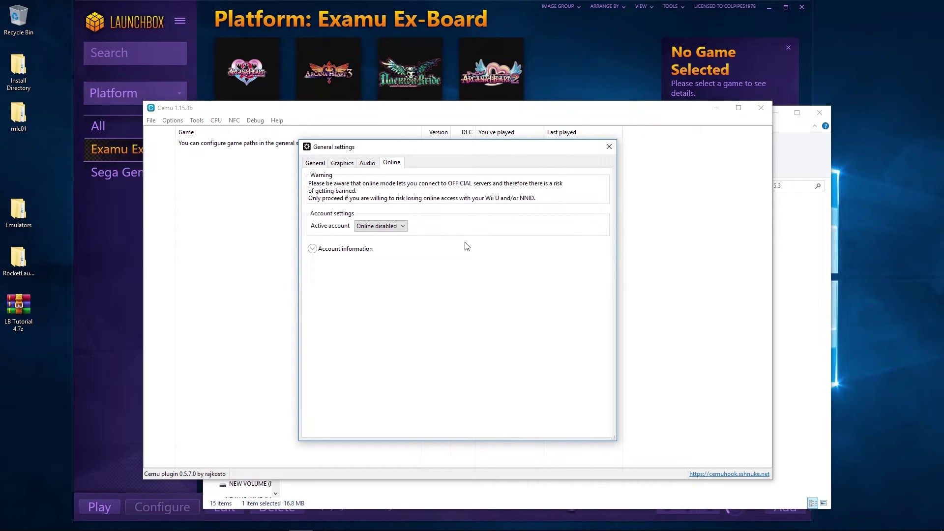
click(320, 164)
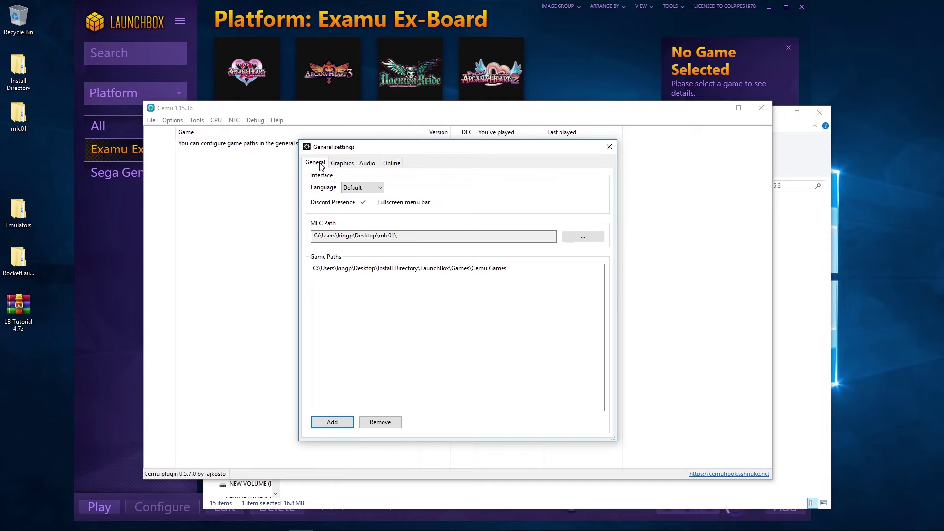
click(609, 147)
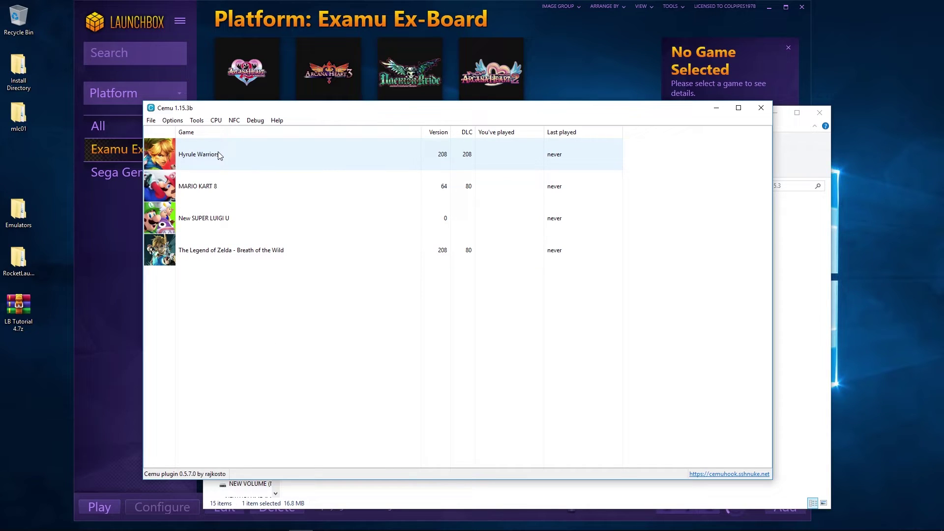
- Download the latest community graphic packs in the graphic packs manager
click(173, 121)
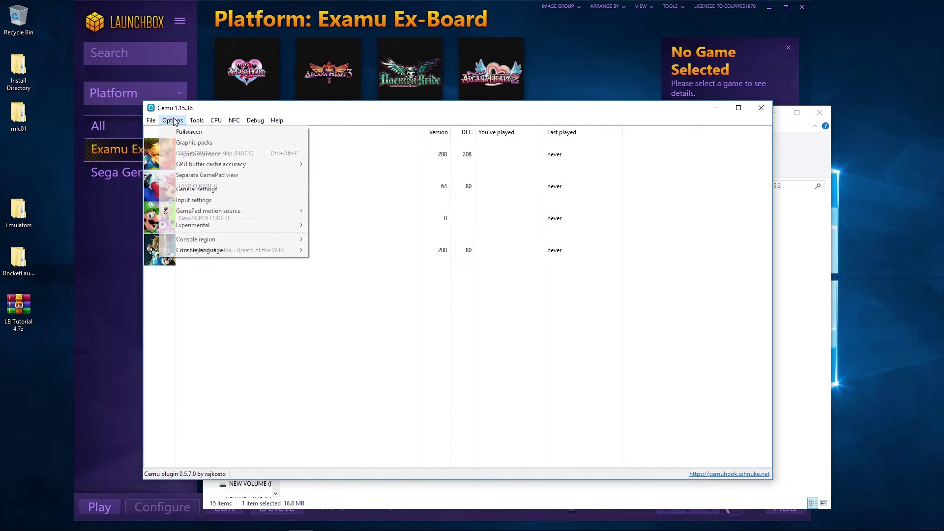
click(186, 143)
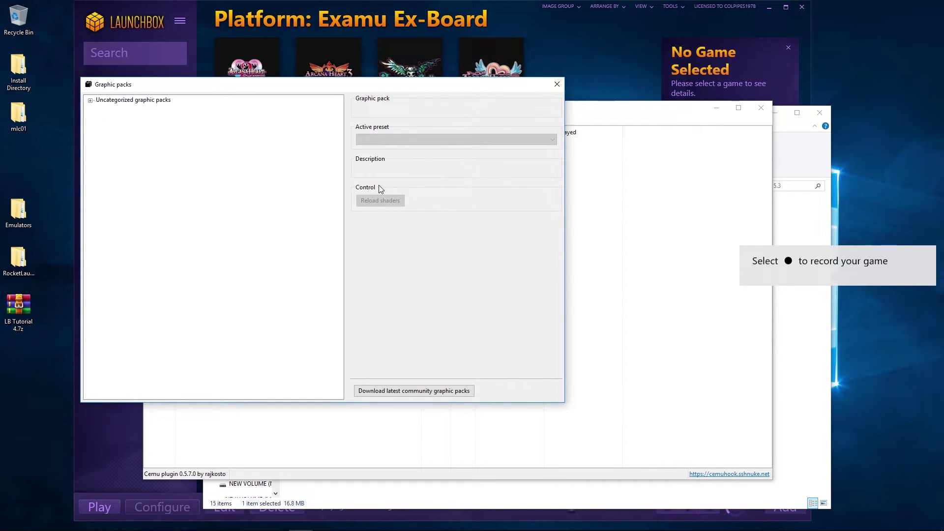
click(557, 84)
click(173, 121)
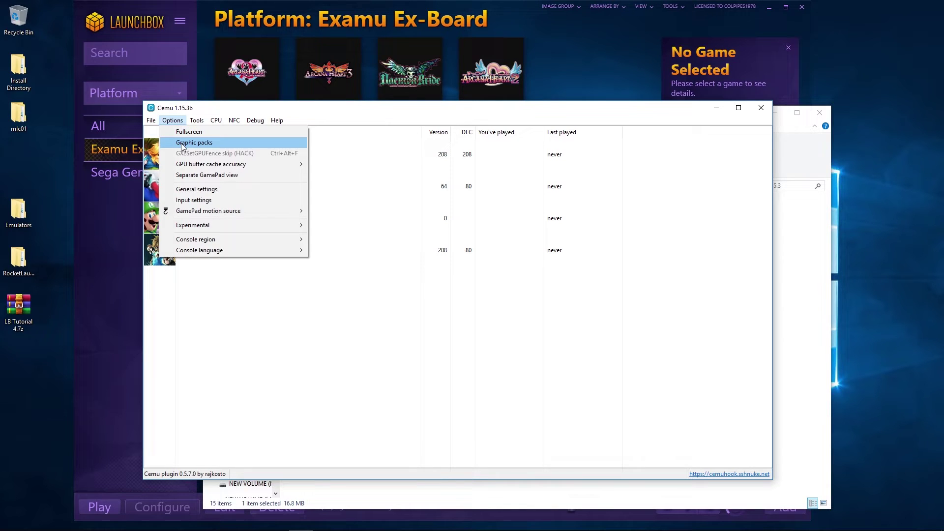
click(182, 144)
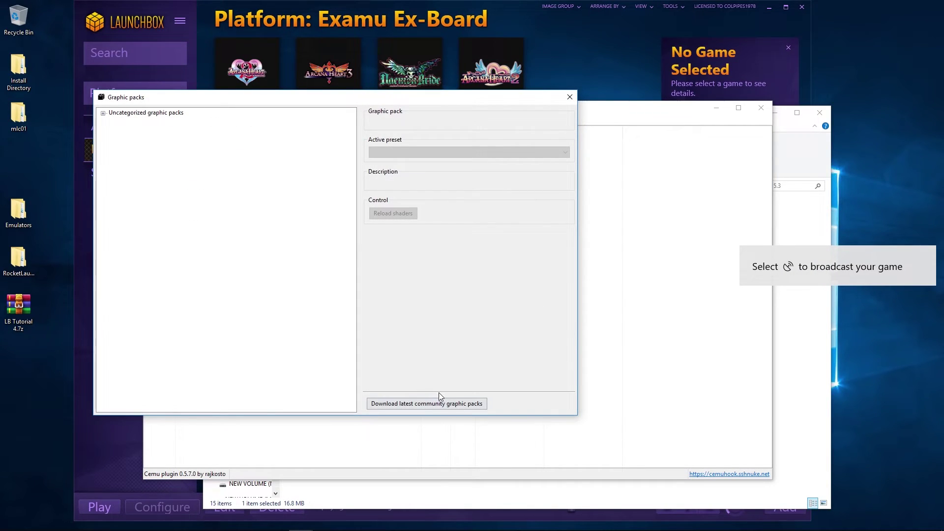
click(431, 407)
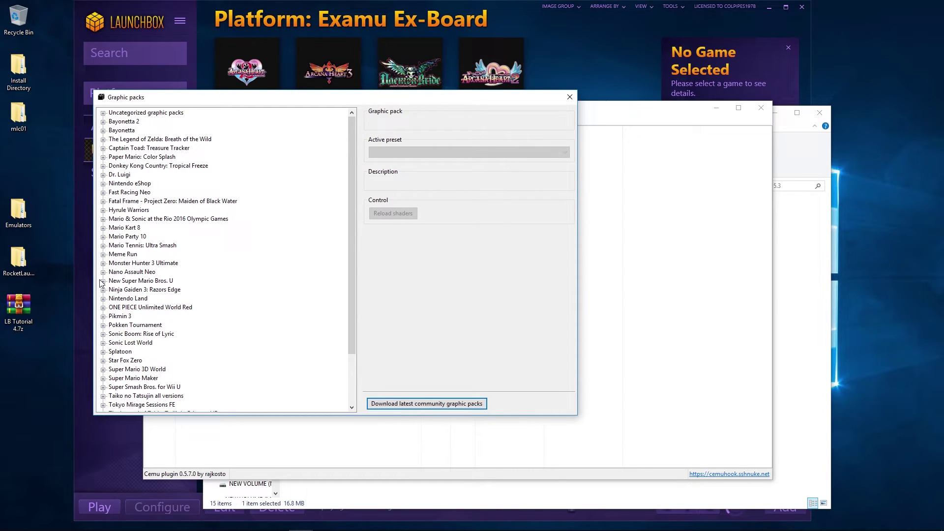
- Enable the DLC Crash Fix, NVIDIA Enemy Death Fix and 30FPS Lock workarounds for Hyrule Warriors
double_click(109, 211)
click(112, 219)
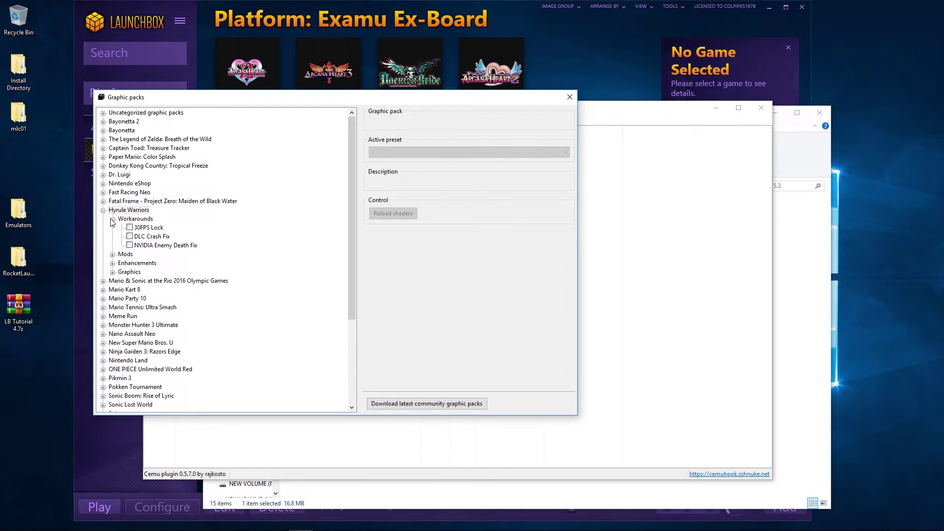
click(129, 237)
click(130, 246)
click(129, 227)
- Enable the Contrasty enhancement for Hyrule Warriors and set its active preset to Colourful
click(112, 263)
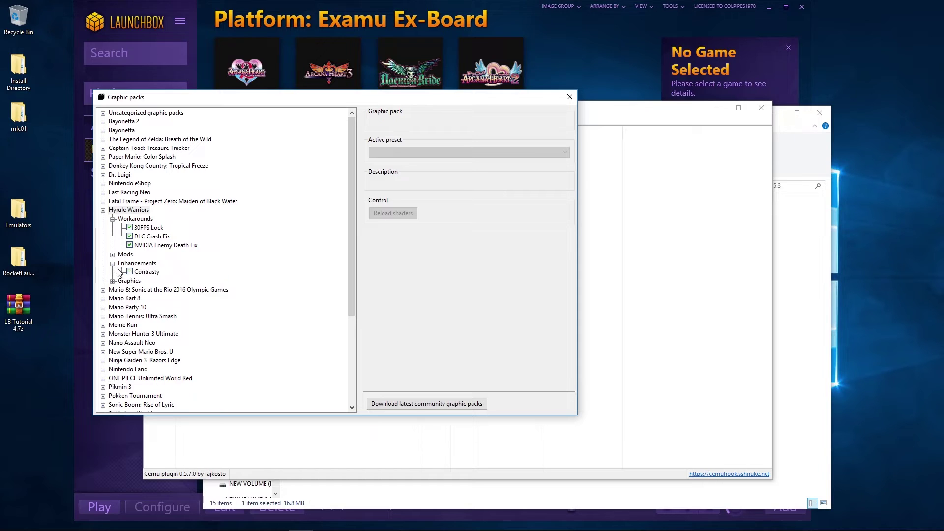
click(144, 273)
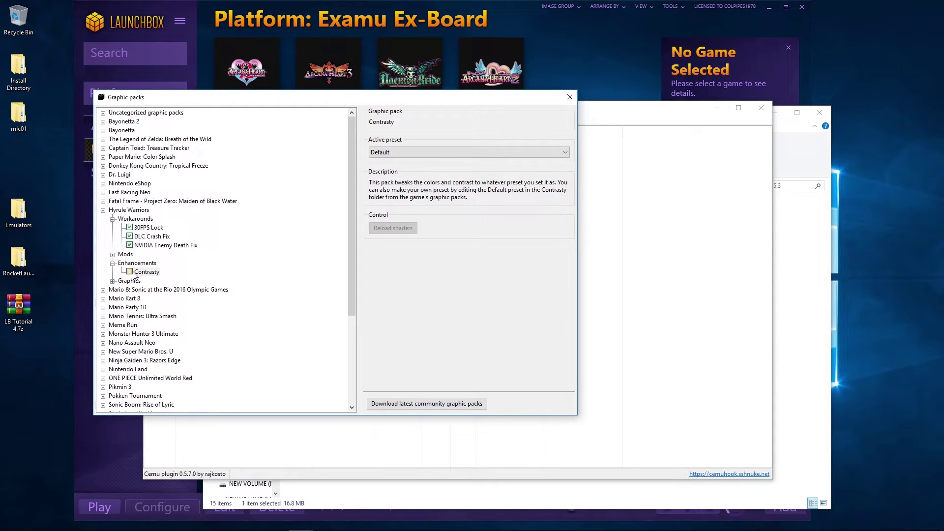
click(131, 272)
click(112, 254)
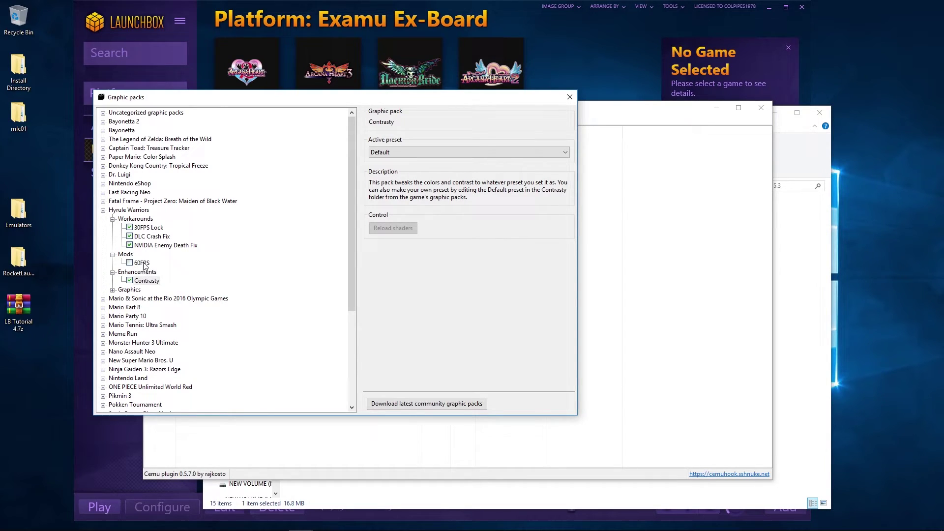
click(402, 152)
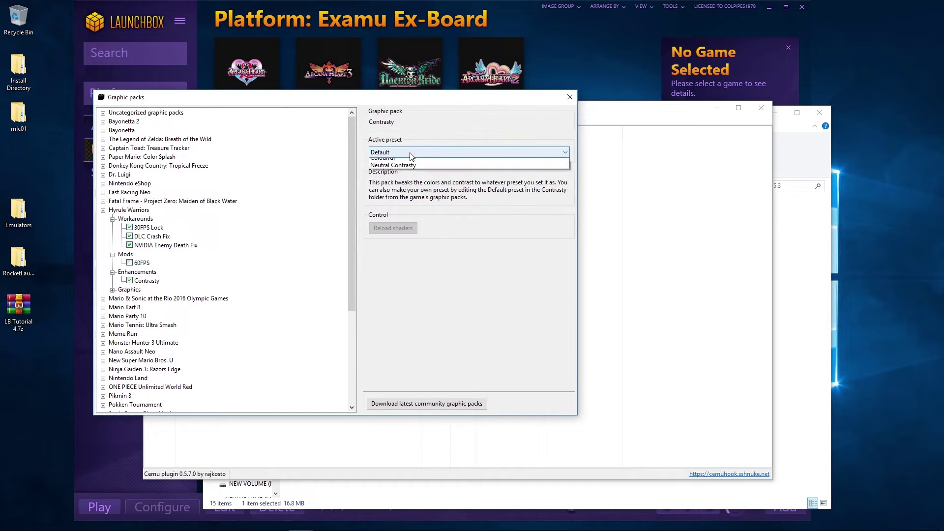
click(398, 174)
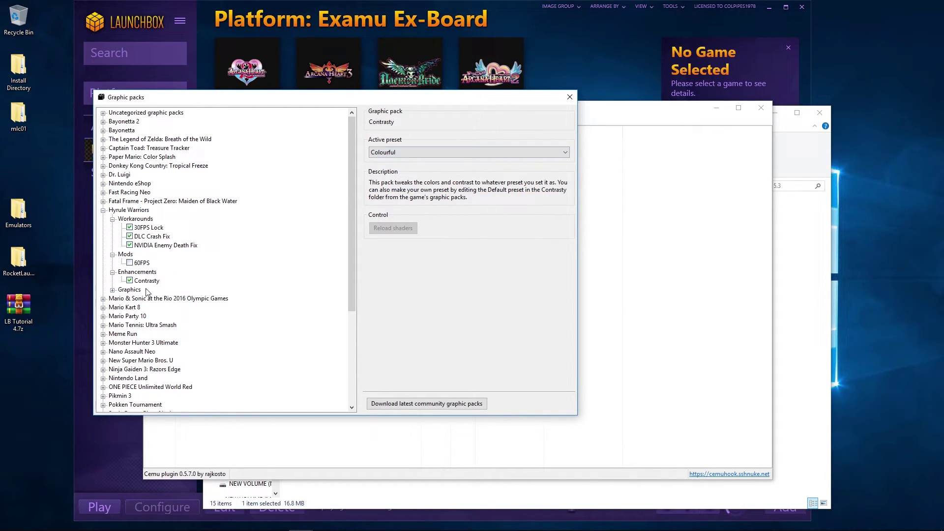
- Enable the Resolution graphics pack for Hyrule Warriors and set its active preset to 2560x1440 (Native x2)
click(113, 290)
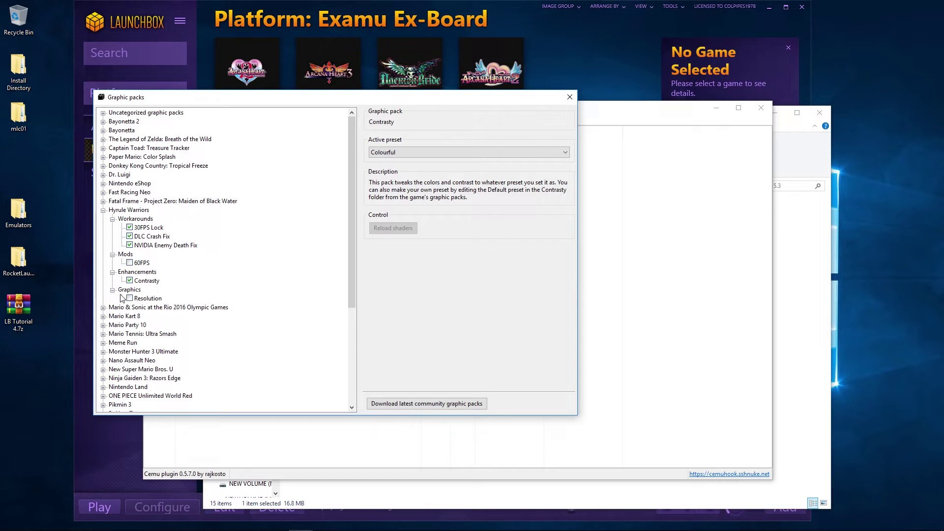
click(138, 299)
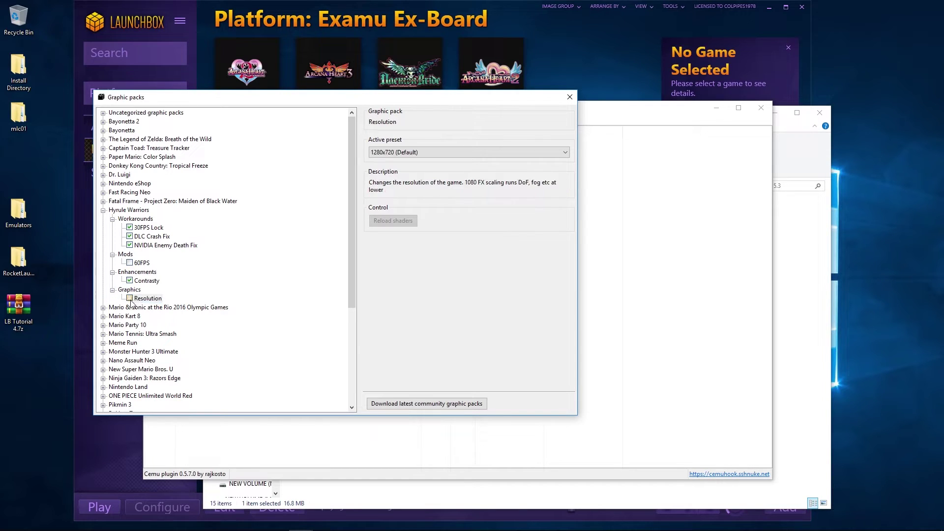
click(443, 152)
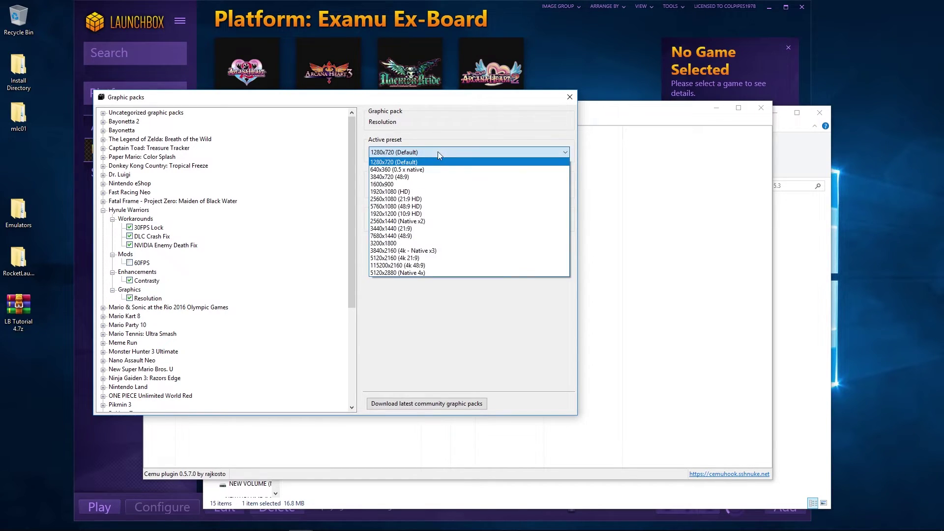
click(423, 222)
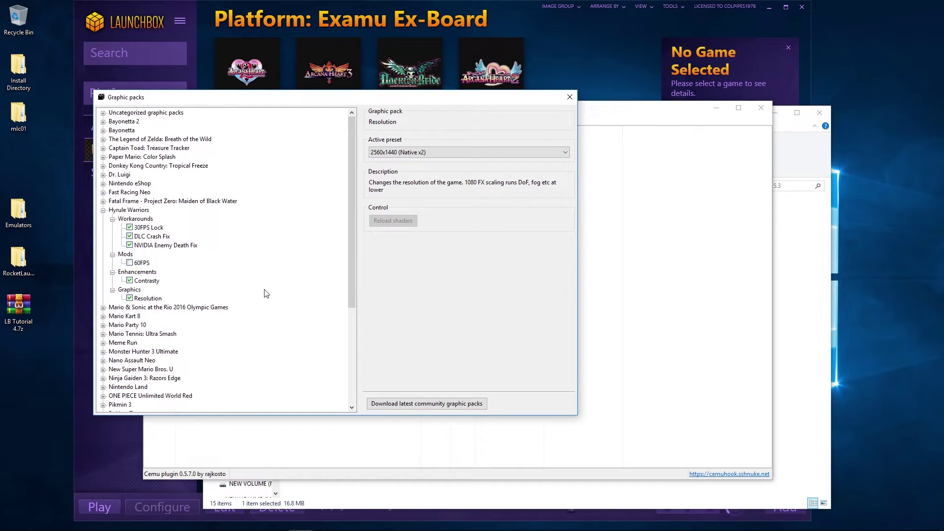
- Examine the mods, enhancements, workarounds and graphics packs for The Legend of Zelda: Breath of the Wild, and close the graphic packs manager
scroll(288, 283, down, 1)
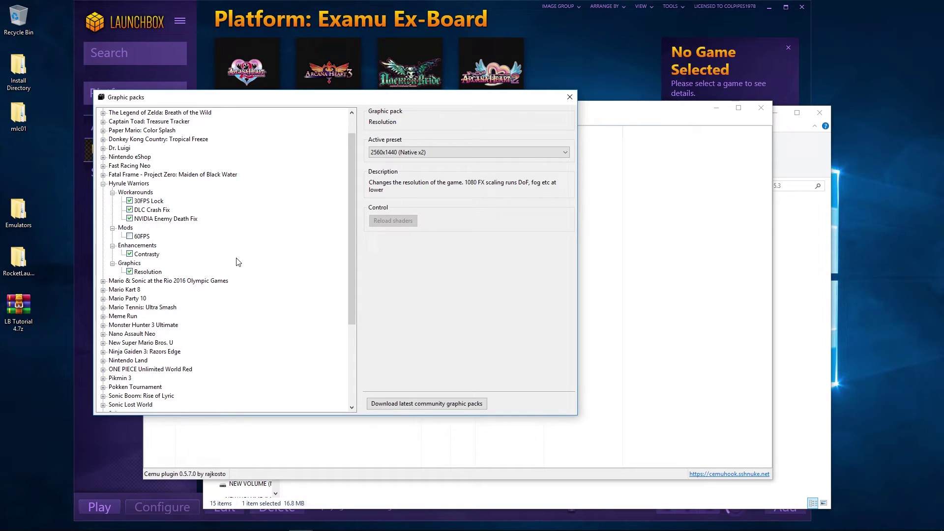
scroll(238, 261, up, 1)
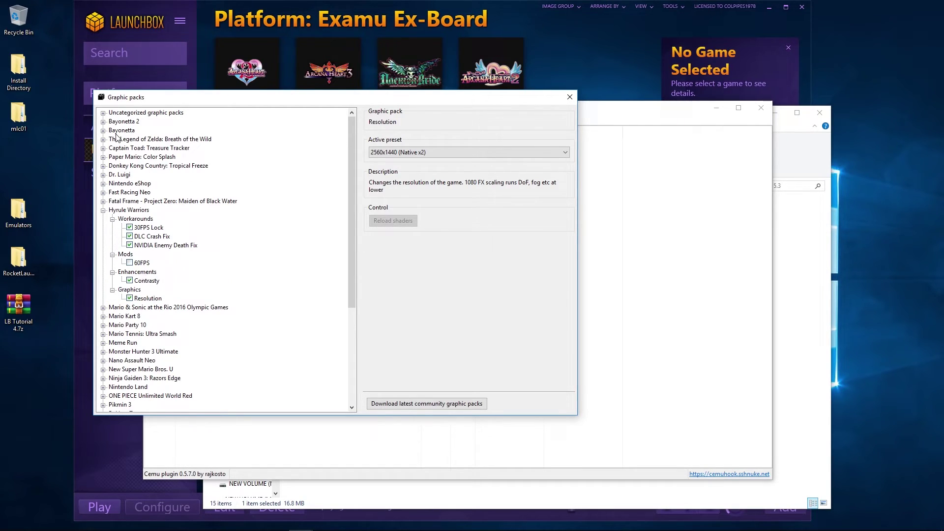
click(102, 139)
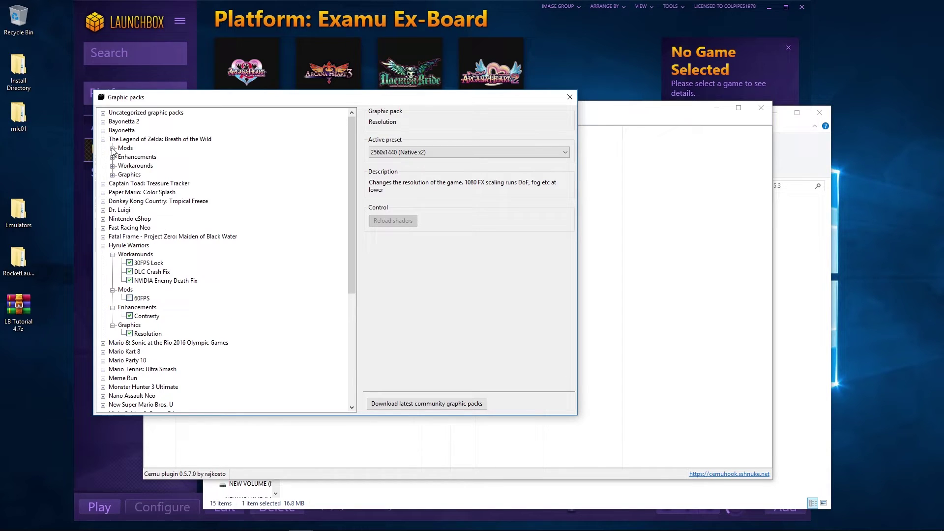
click(113, 148)
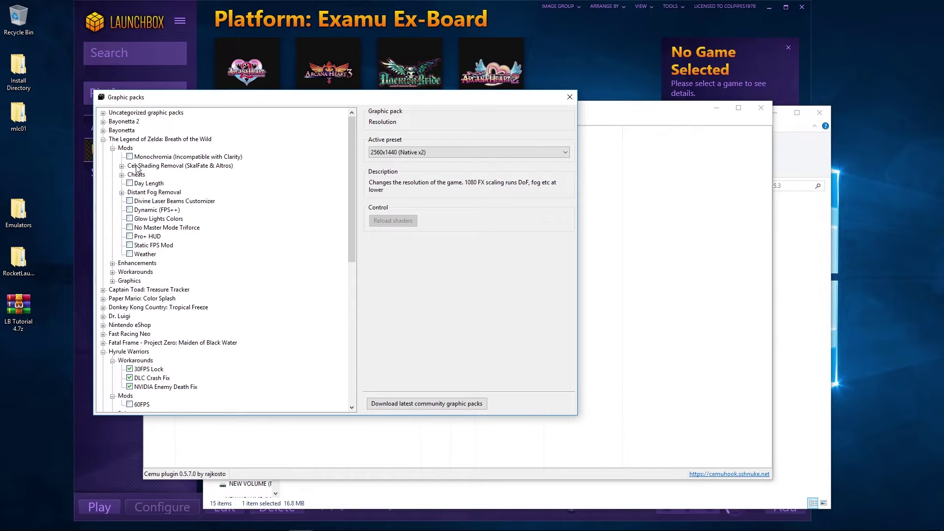
click(112, 263)
scroll(133, 206, down, 5)
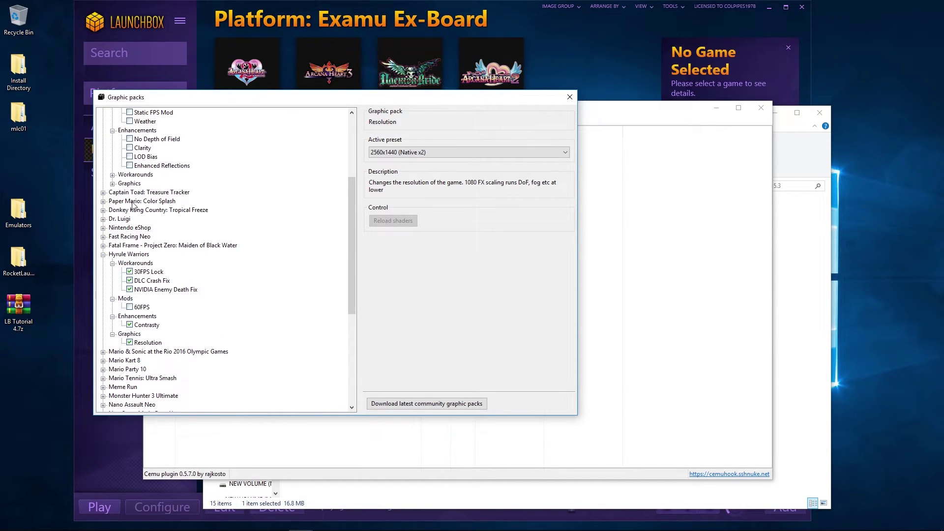
click(112, 175)
click(113, 228)
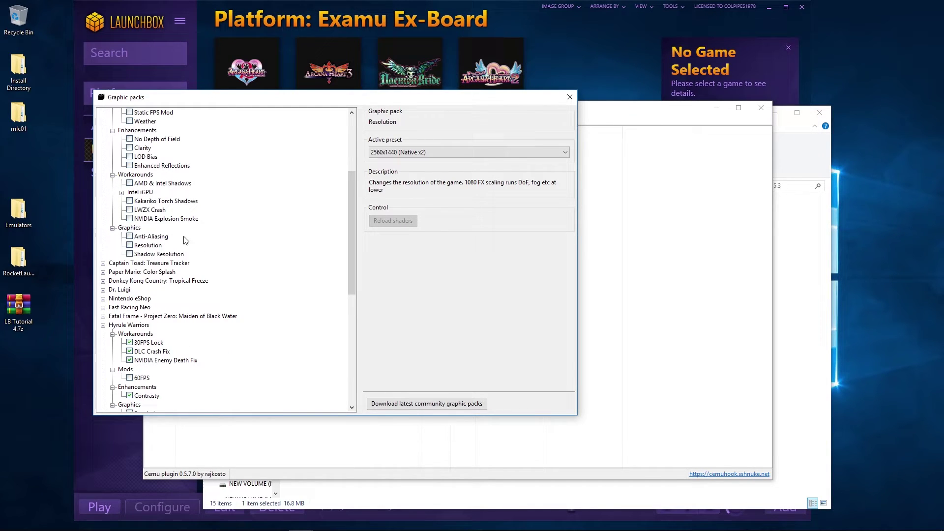
scroll(216, 254, up, 4)
scroll(217, 236, down, 9)
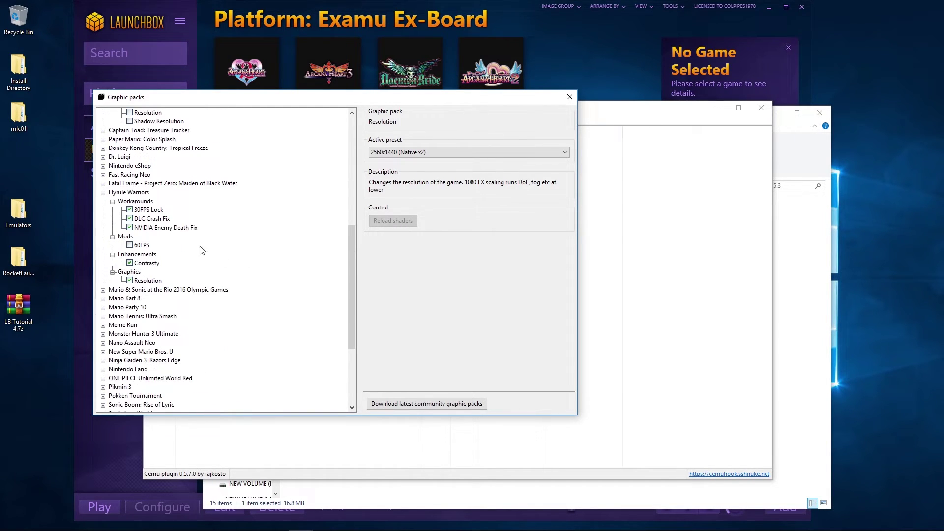
click(569, 97)
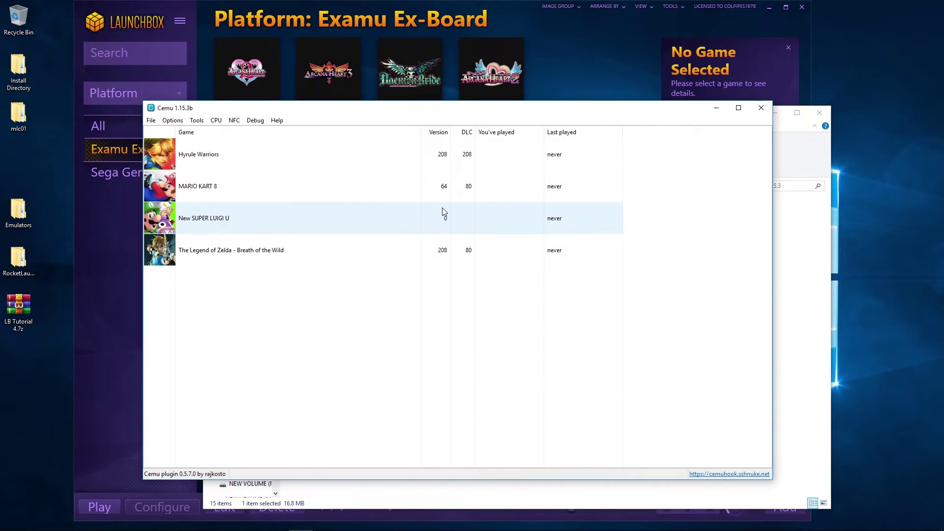
- Close Cemu, switch to LaunchBox and start the Import ROMs from Files wizard, advancing to file selection
click(760, 107)
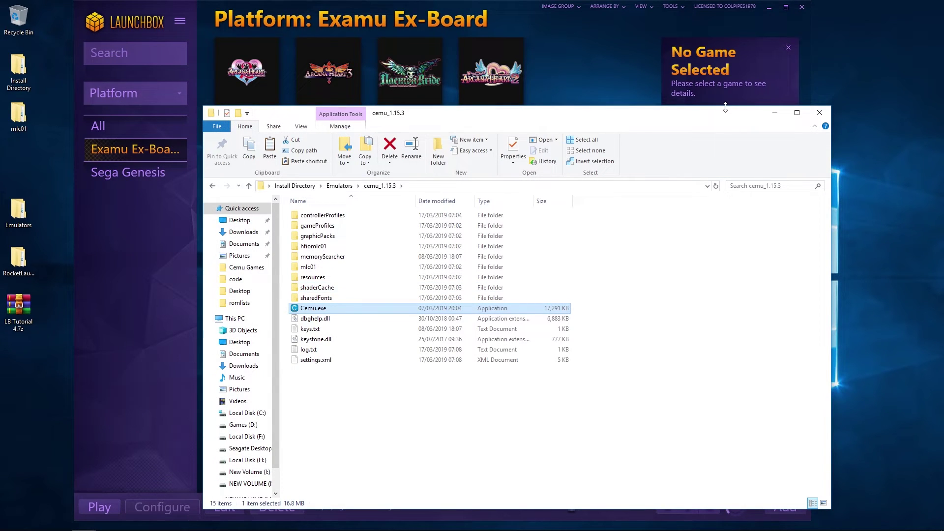
click(185, 22)
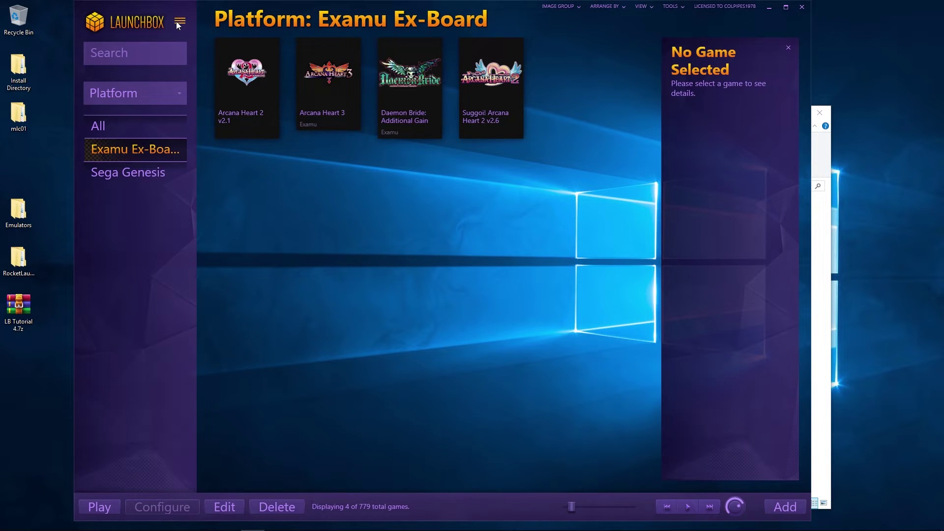
click(177, 23)
mouse_move(223, 70)
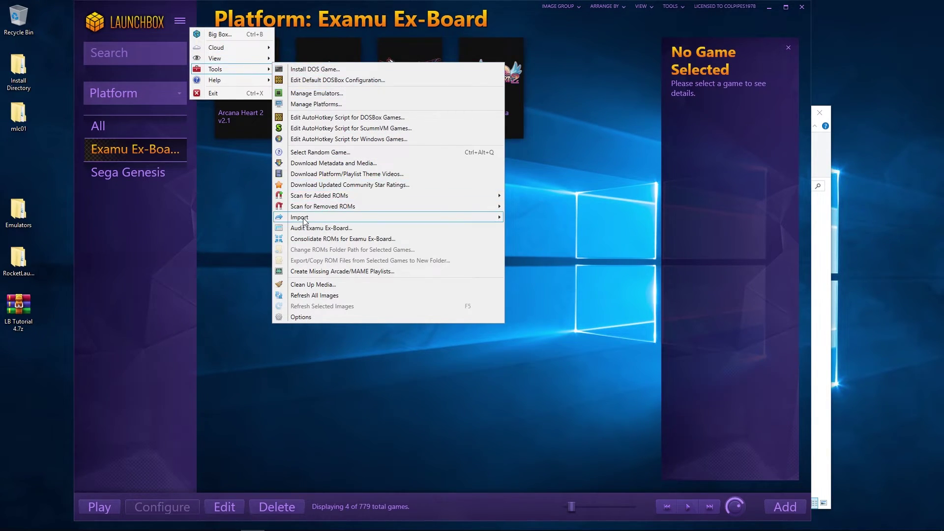
mouse_move(303, 218)
click(537, 238)
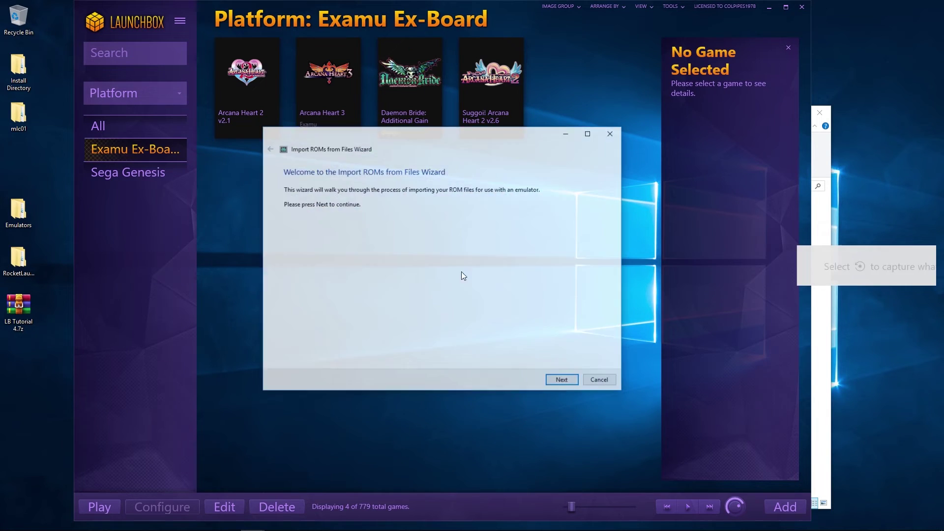
click(563, 381)
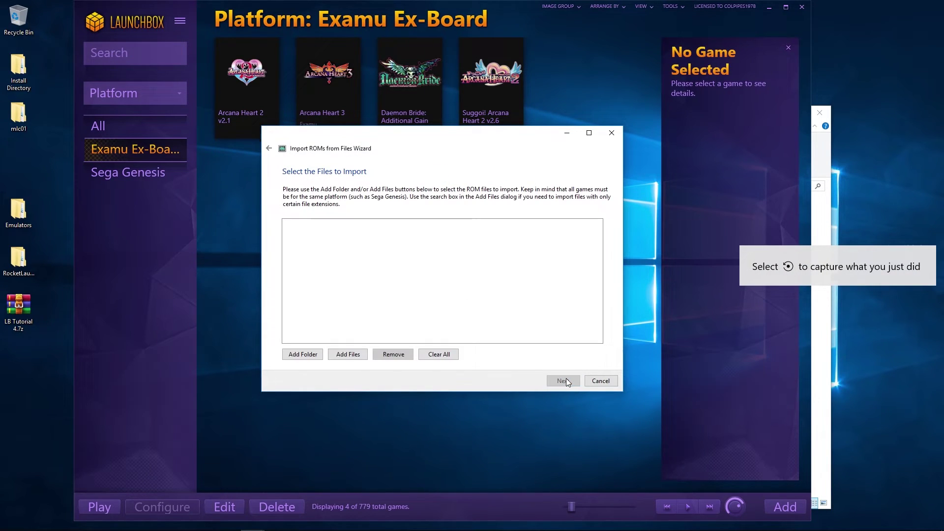
click(340, 352)
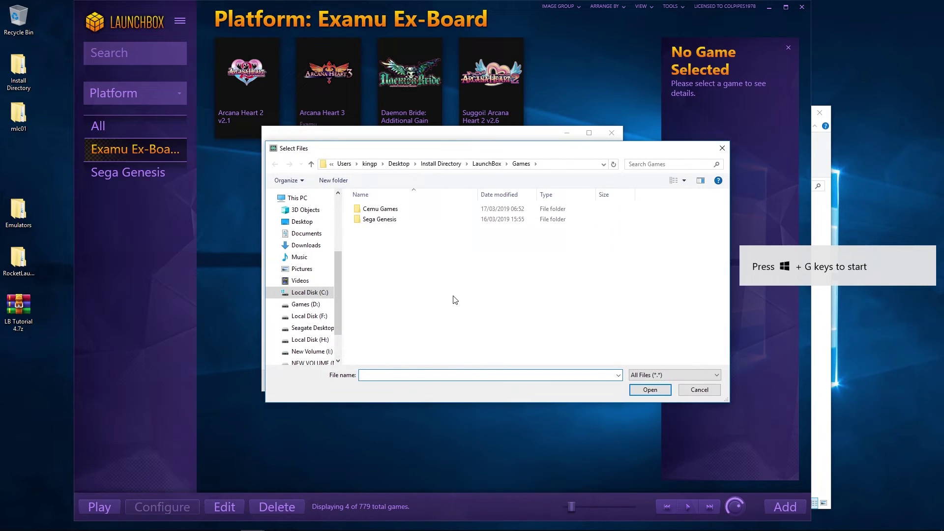
double_click(380, 208)
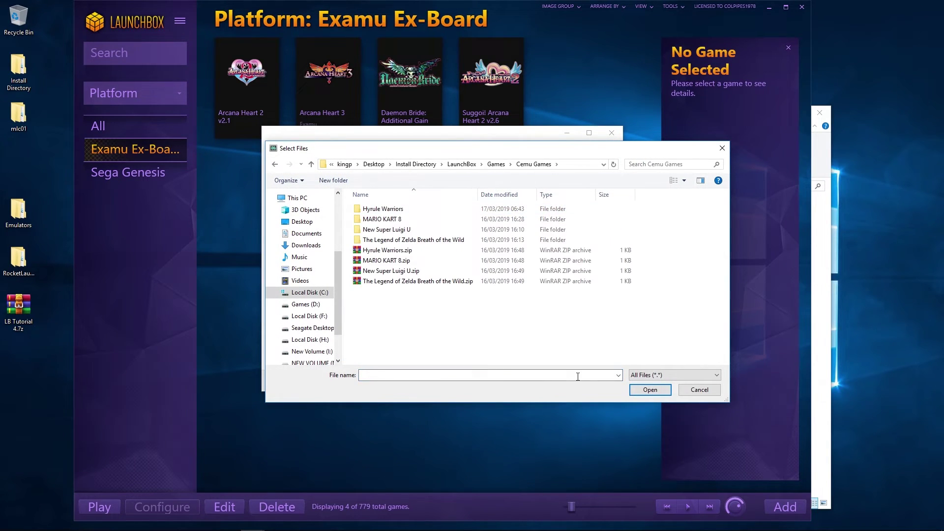
click(712, 390)
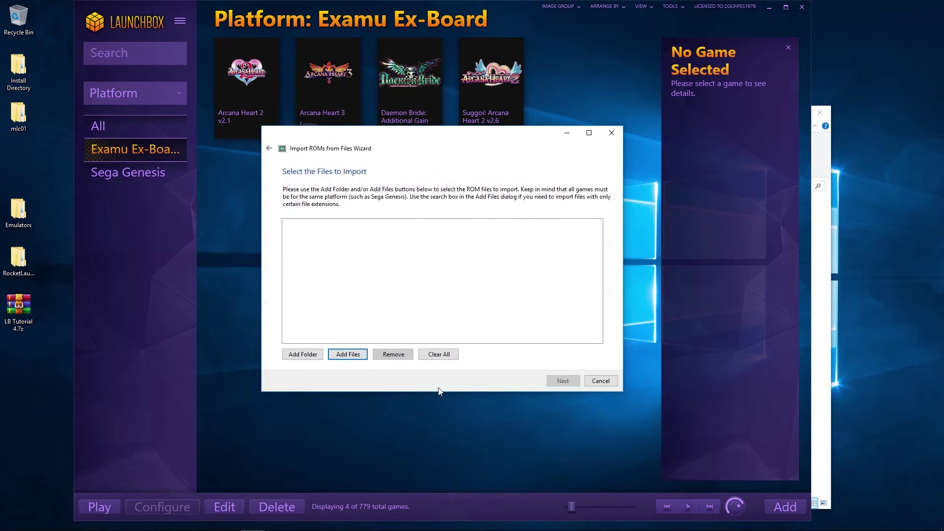
- Add the Hyrule Warriors, MARIO KART 8, New Super Luigi U and The Legend of Zelda Breath of the Wild zip files from the Cemu Games folder
click(361, 360)
double_click(383, 209)
drag(380, 307, 393, 248)
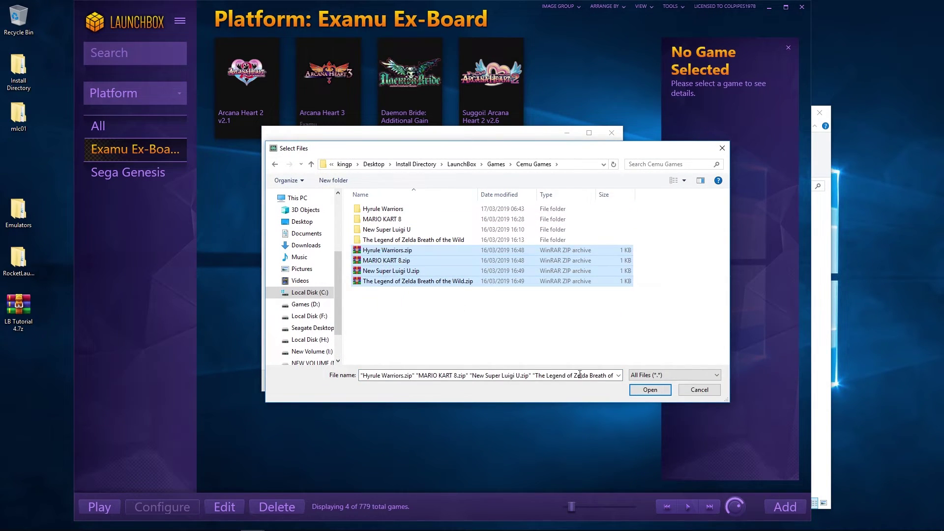
click(651, 390)
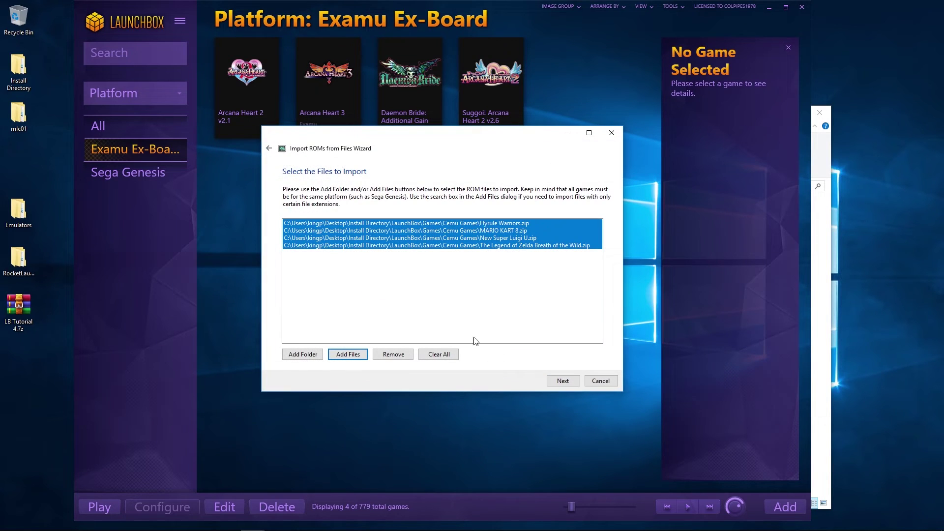
click(563, 381)
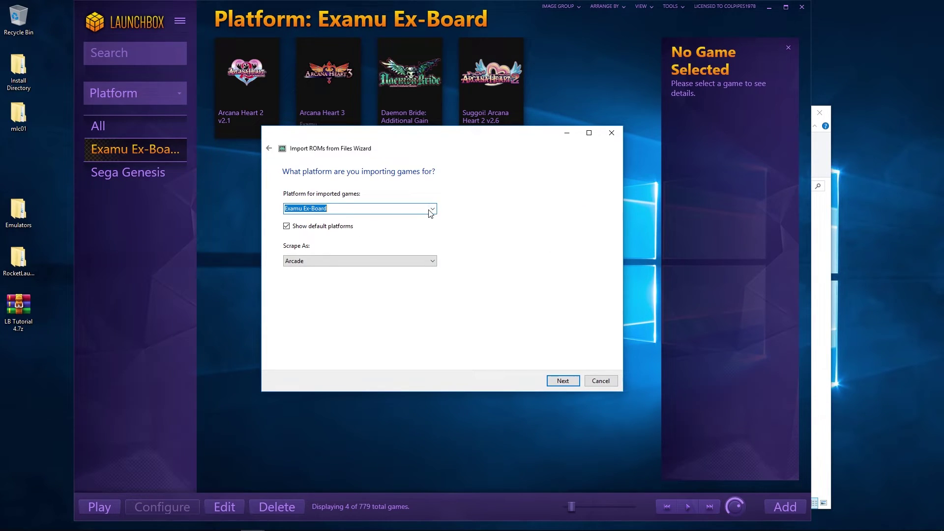
- Set the platform for the imported games to Nintendo Wii U
click(433, 209)
scroll(388, 281, down, 10)
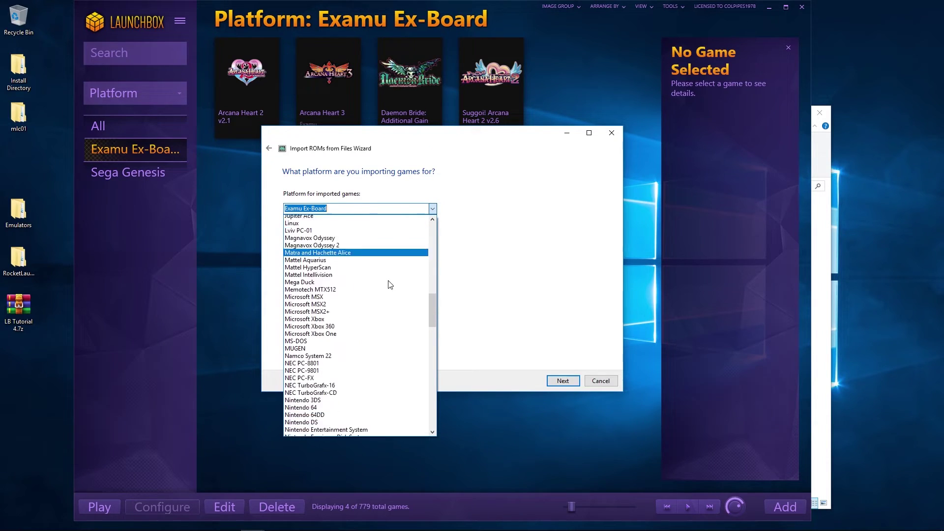
click(353, 381)
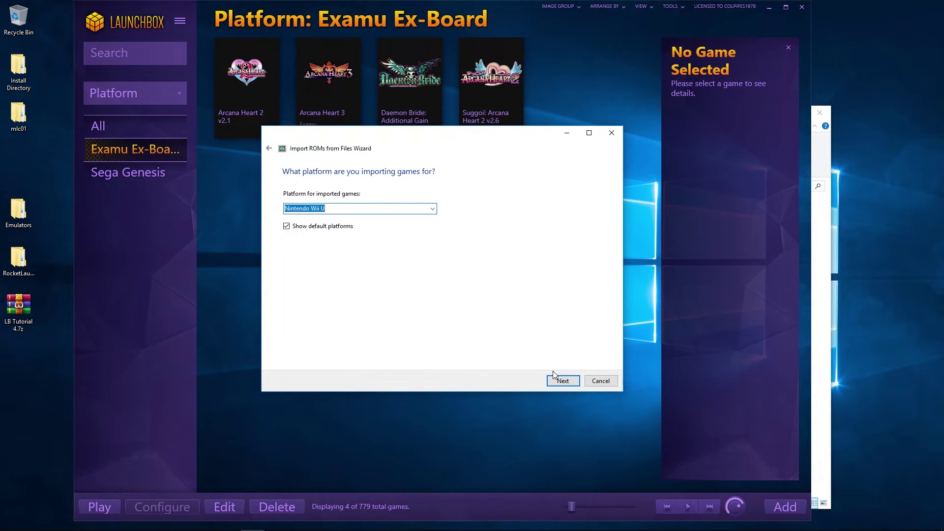
click(560, 380)
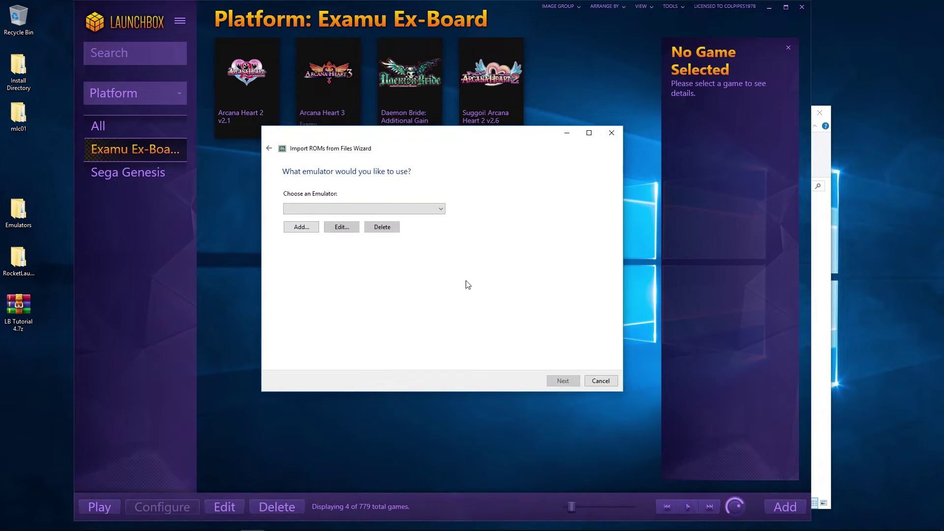
- Choose Rocket Launcher as the emulator for the imported games and advance to the metadata options
click(412, 208)
click(394, 216)
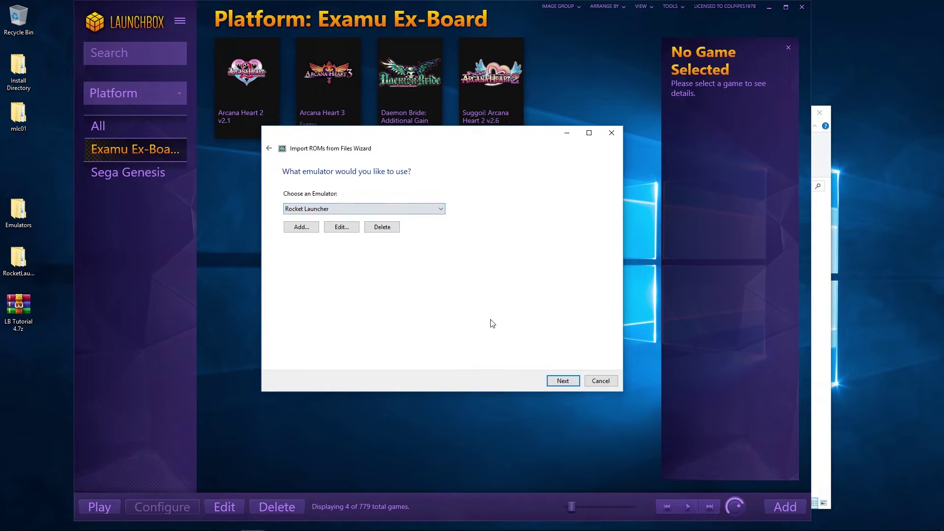
click(561, 380)
click(381, 290)
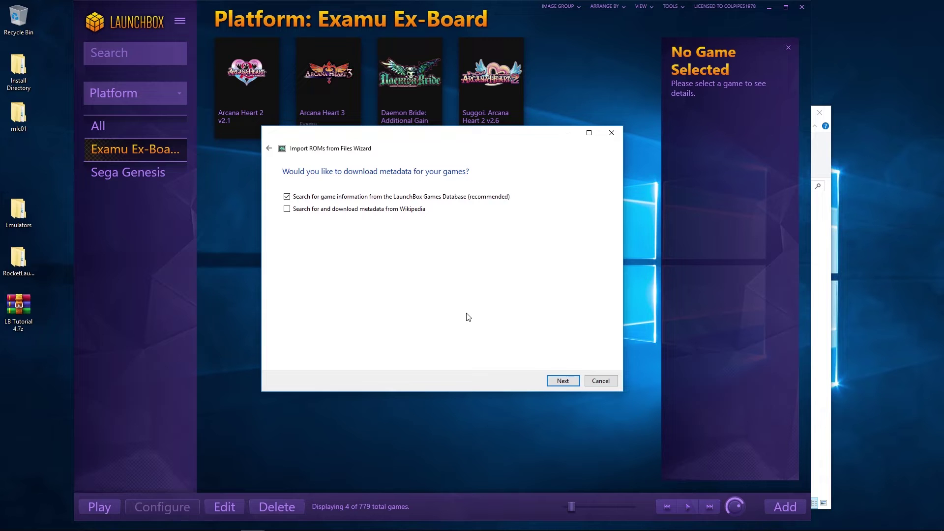
- Accept the LaunchBox Games Database metadata search, review the image types, and keep Box - Front and Box - 3D for download
click(565, 382)
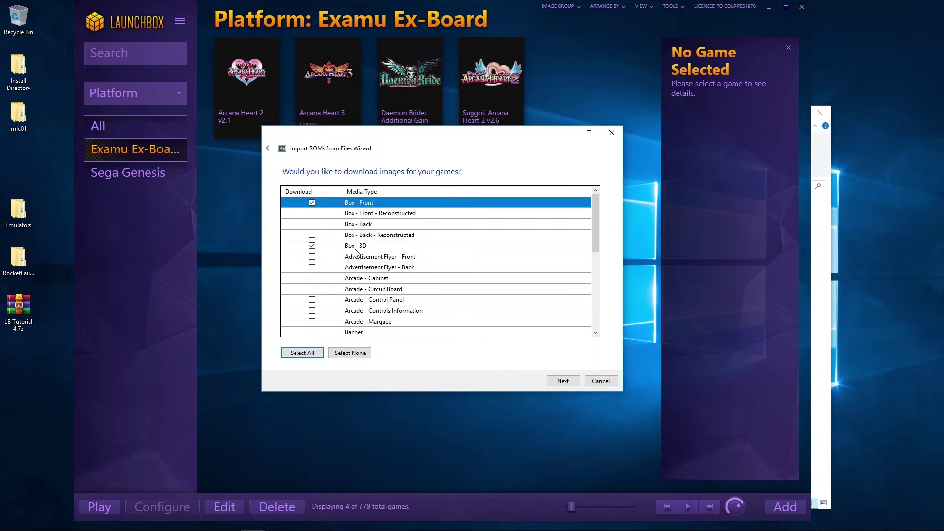
scroll(347, 242, down, 1)
scroll(347, 242, up, 1)
scroll(348, 242, down, 10)
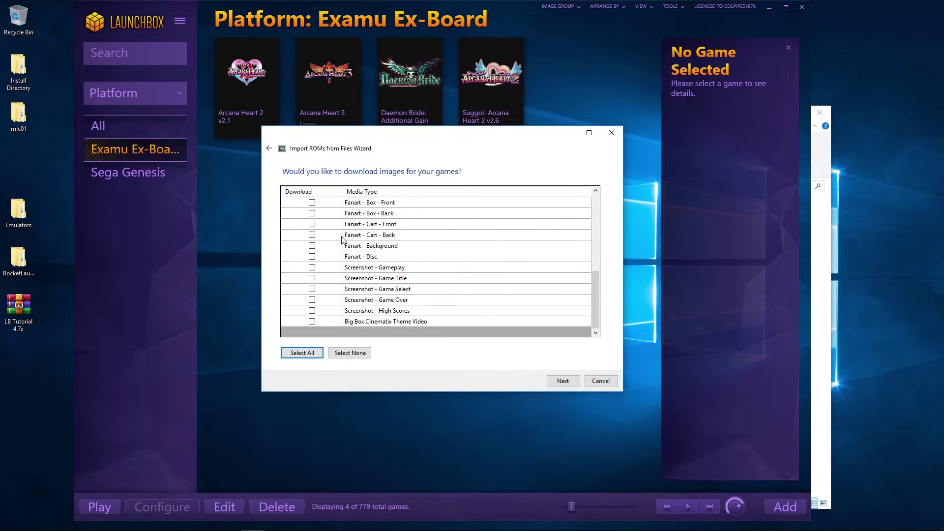
scroll(342, 240, up, 6)
scroll(341, 236, down, 3)
scroll(341, 236, up, 3)
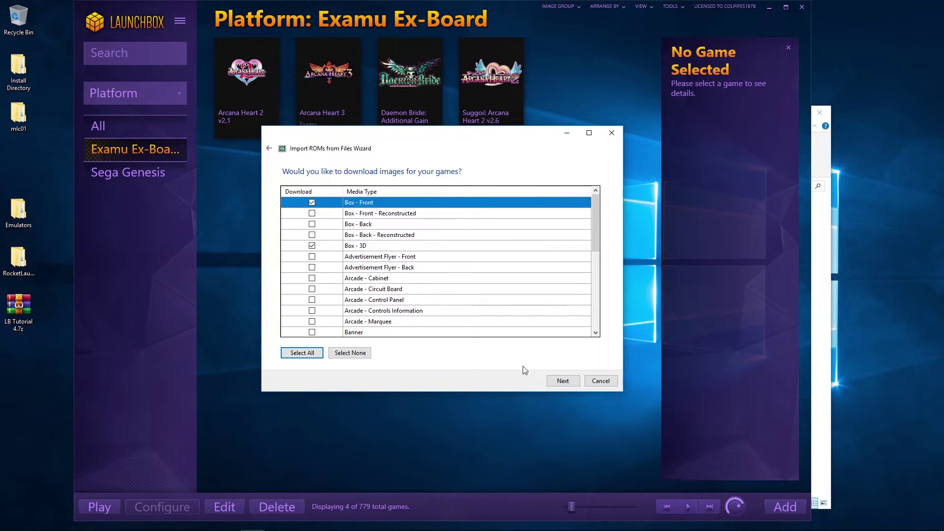
click(563, 381)
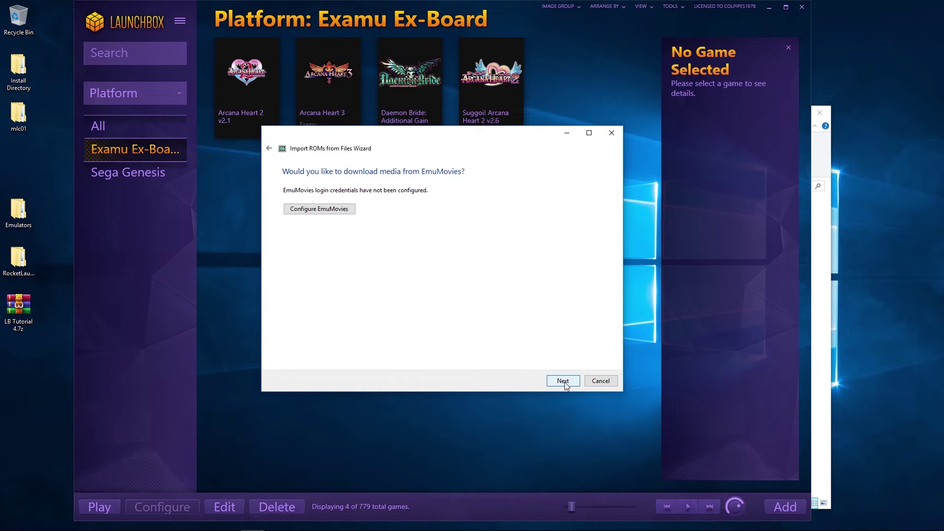
- View the EmuMovies login configuration, close it without entering credentials, and advance to the custom import options
click(310, 210)
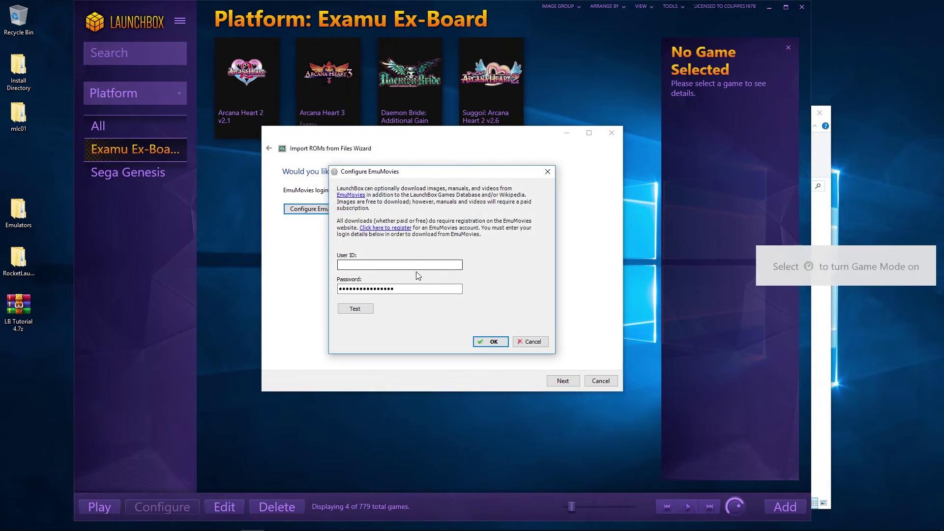
click(550, 171)
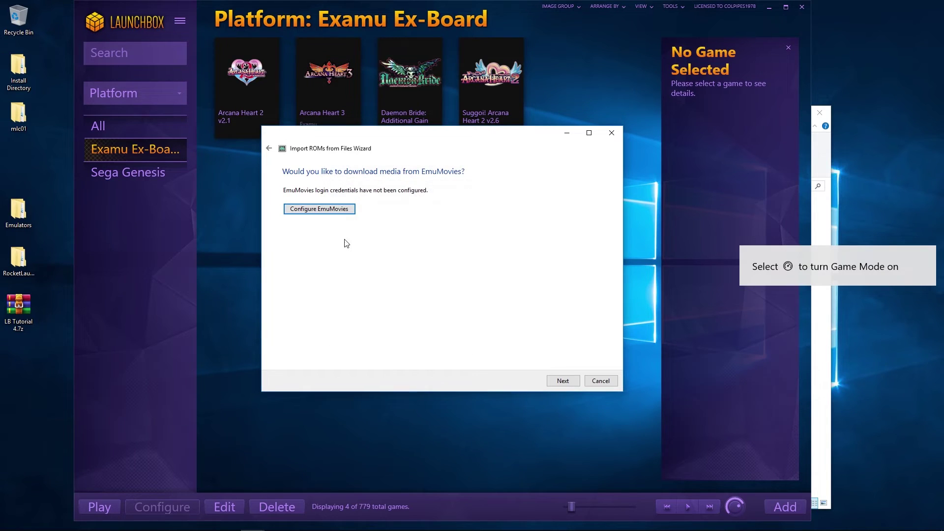
click(562, 381)
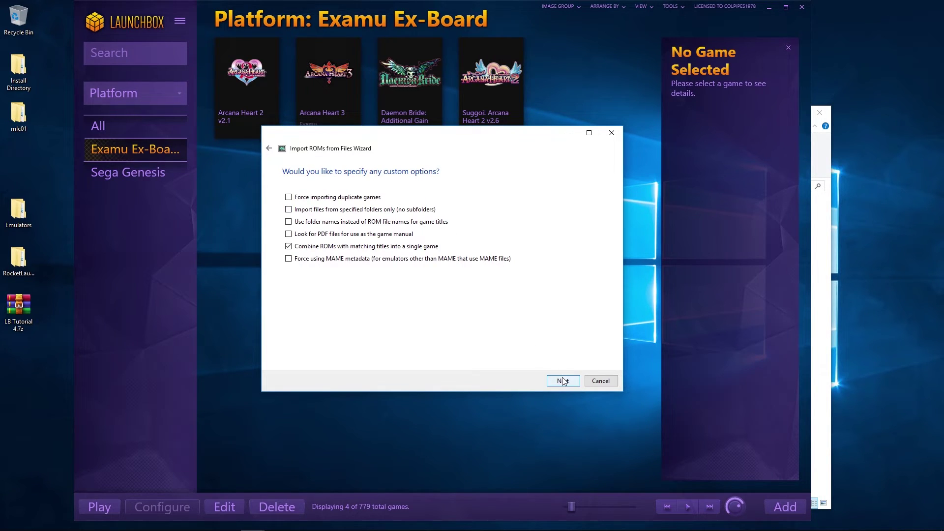
- Keep the default custom options and finish importing the four Wii U games into LaunchBox
click(562, 381)
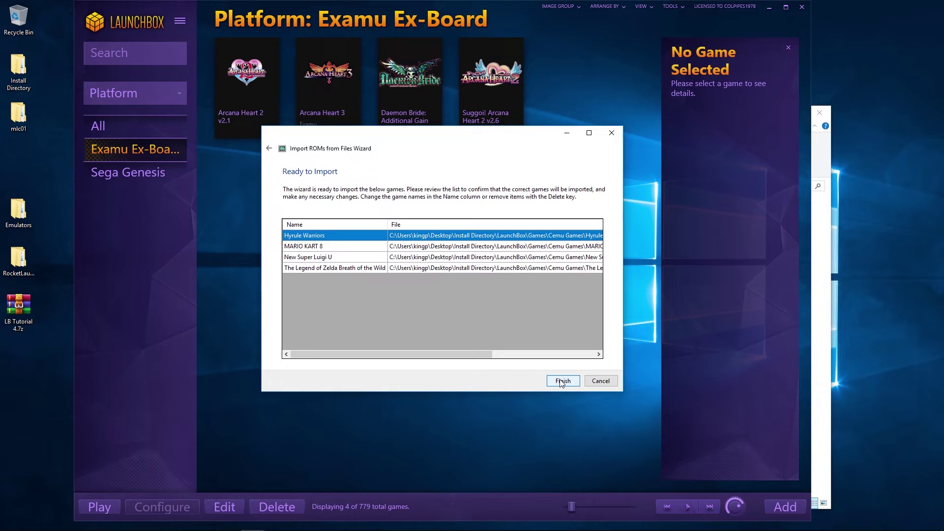
click(561, 381)
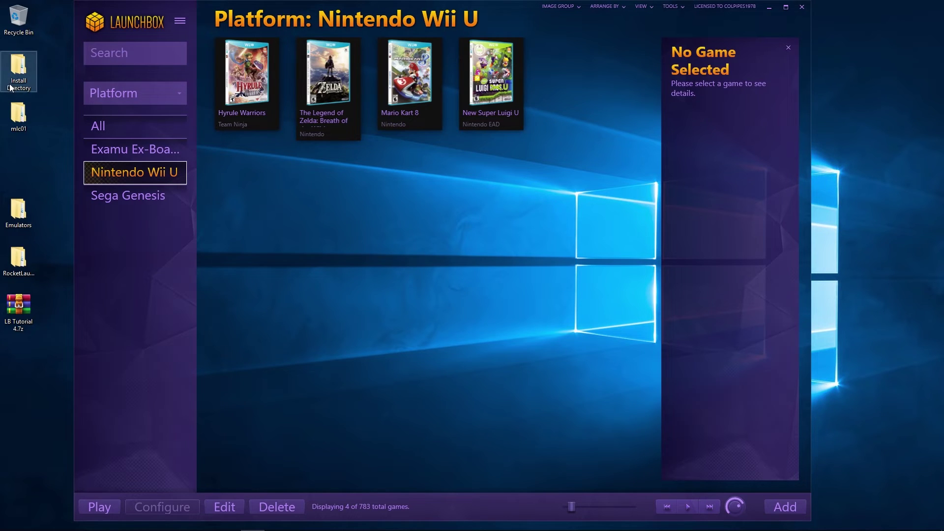
- Launch RocketLauncherUI.exe from the RocketLauncherUI folder inside Install Directory's RocketLauncher folder
double_click(18, 66)
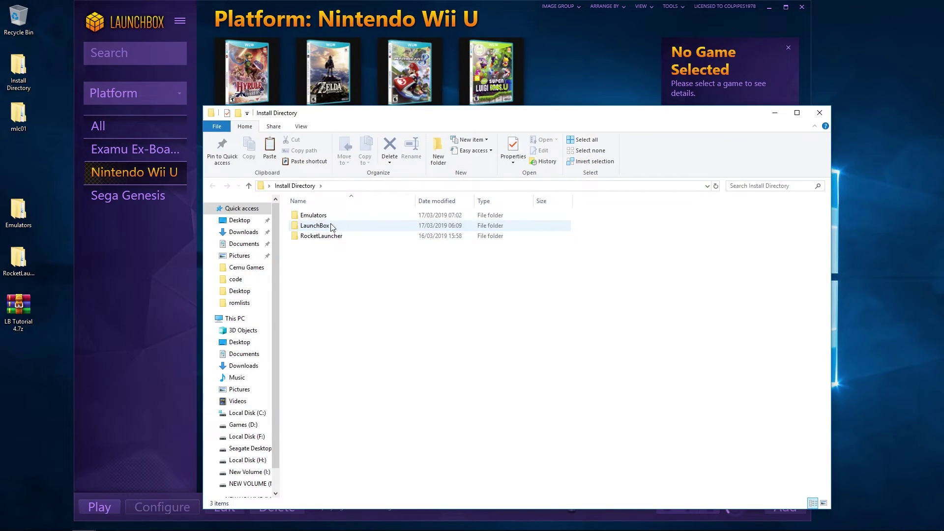
double_click(322, 237)
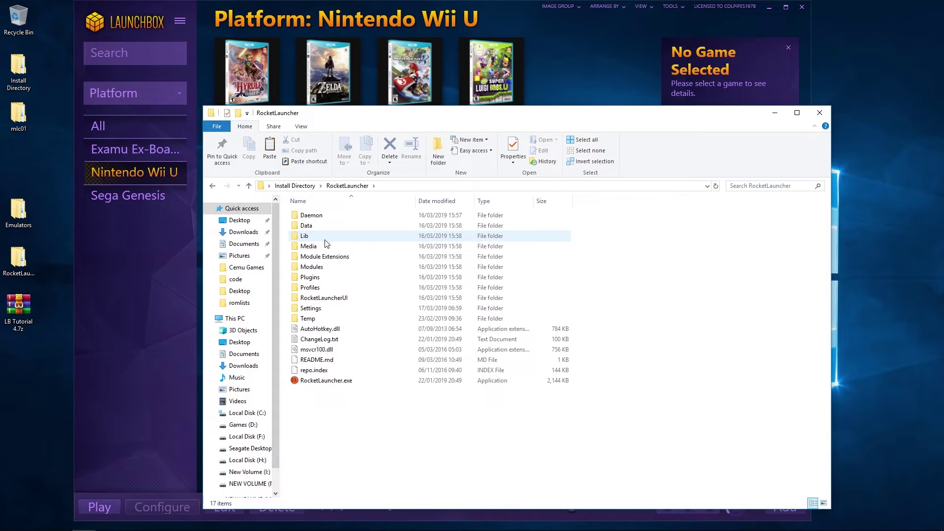
double_click(323, 298)
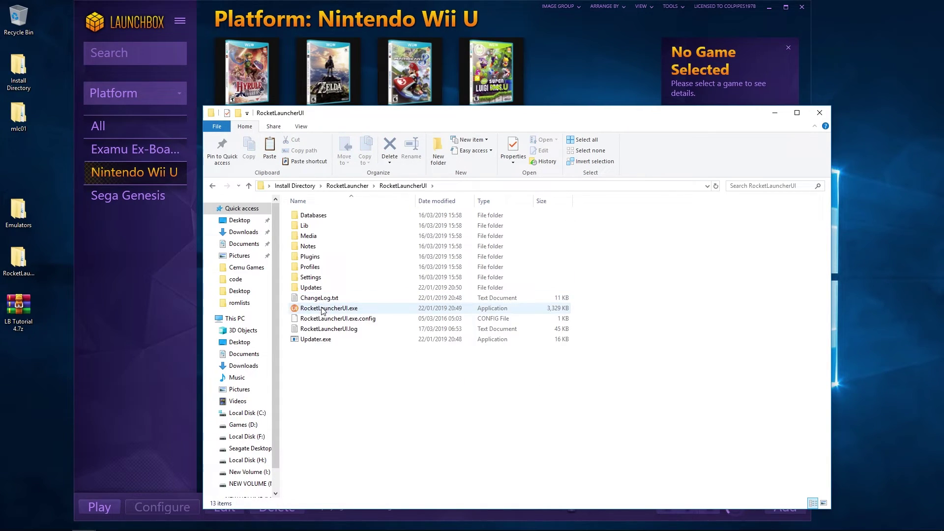
click(323, 308)
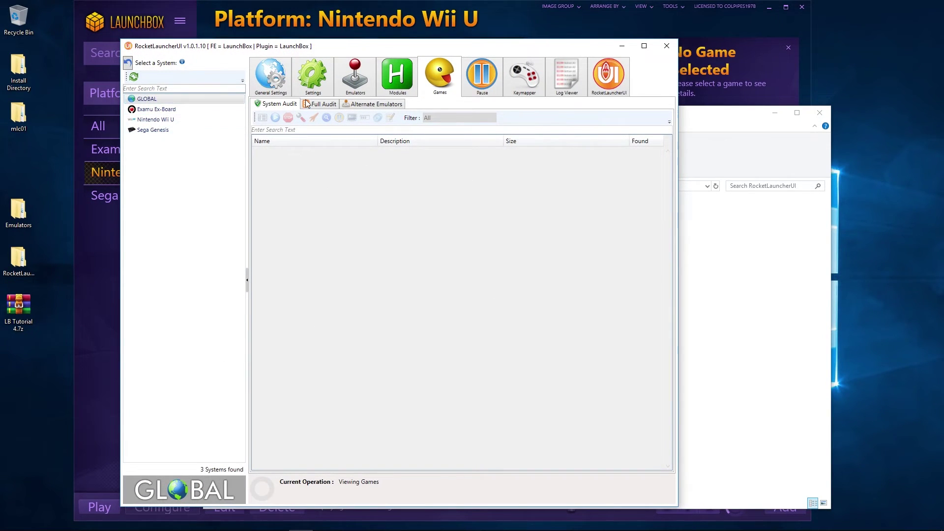
- Start a new global emulator entry named Cemu and point its path to Cemu.exe in the cemu_1.15.3 folder
click(352, 93)
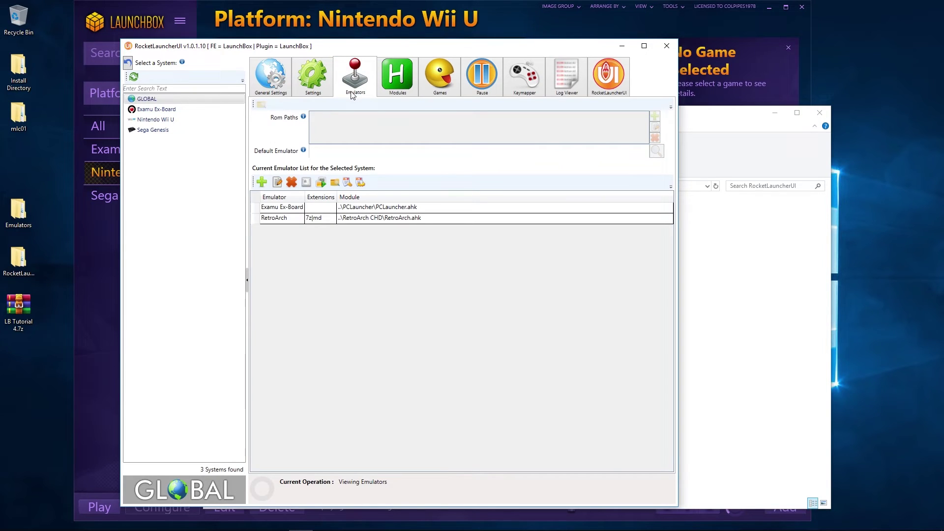
click(262, 182)
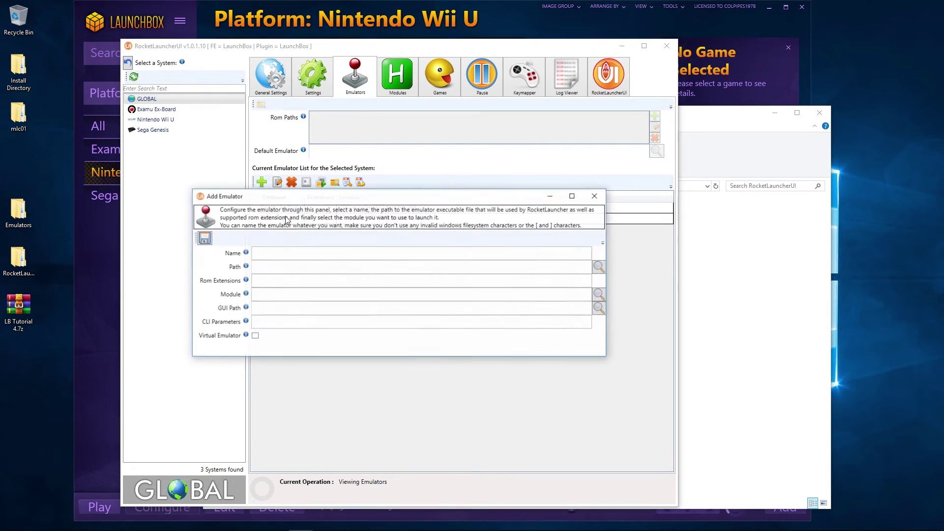
click(283, 253)
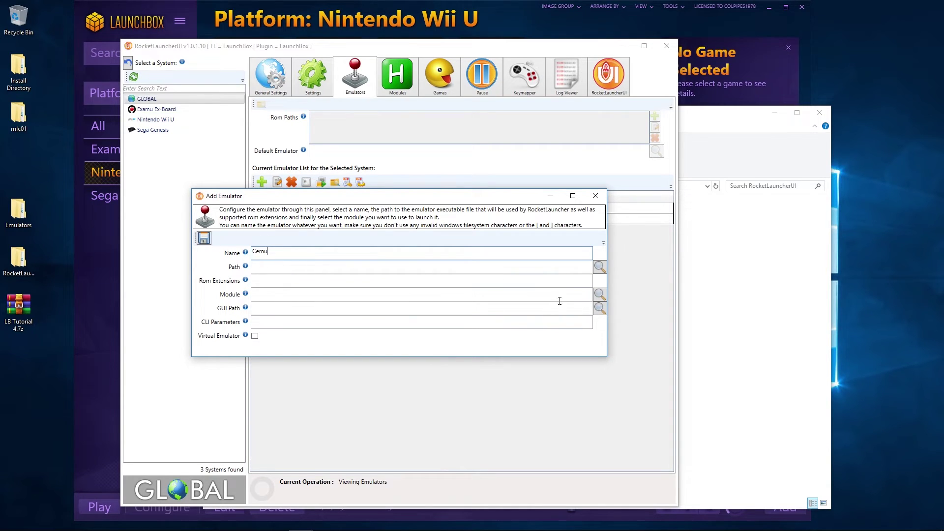
click(599, 267)
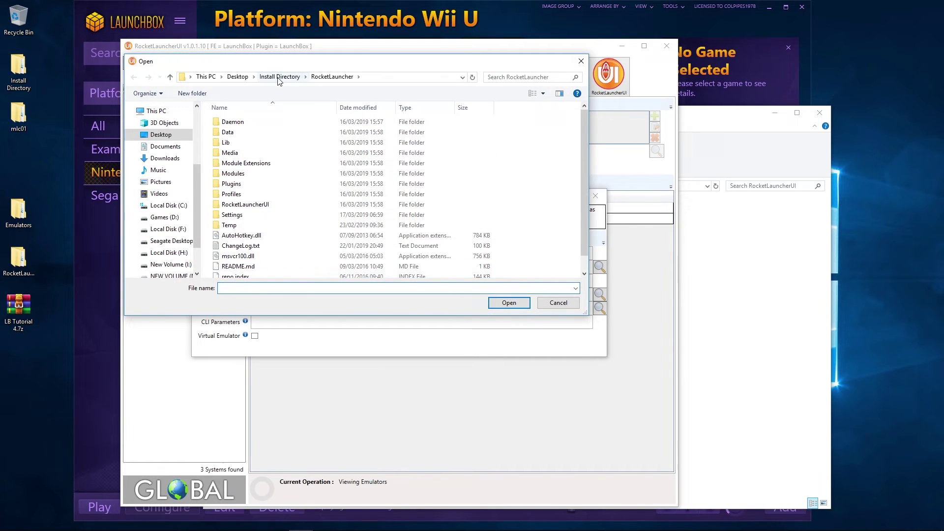
click(279, 77)
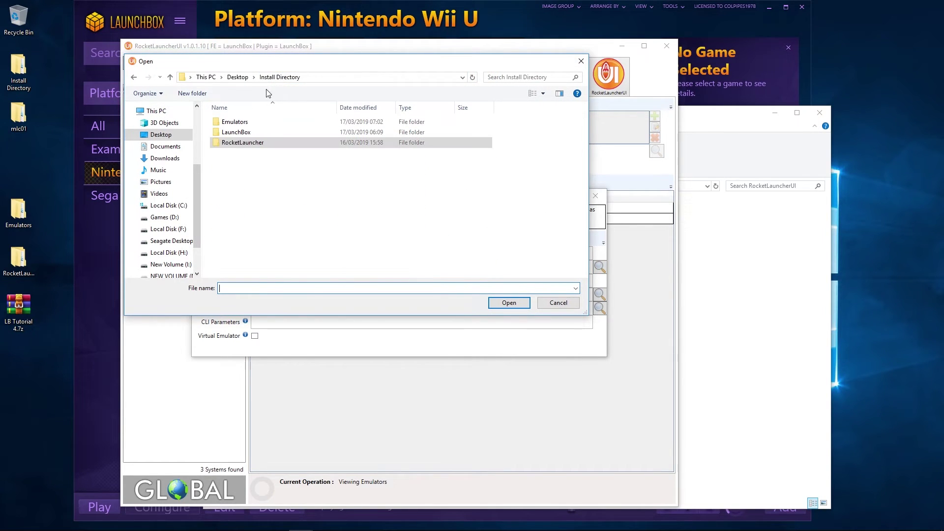
double_click(239, 122)
double_click(239, 122)
double_click(235, 224)
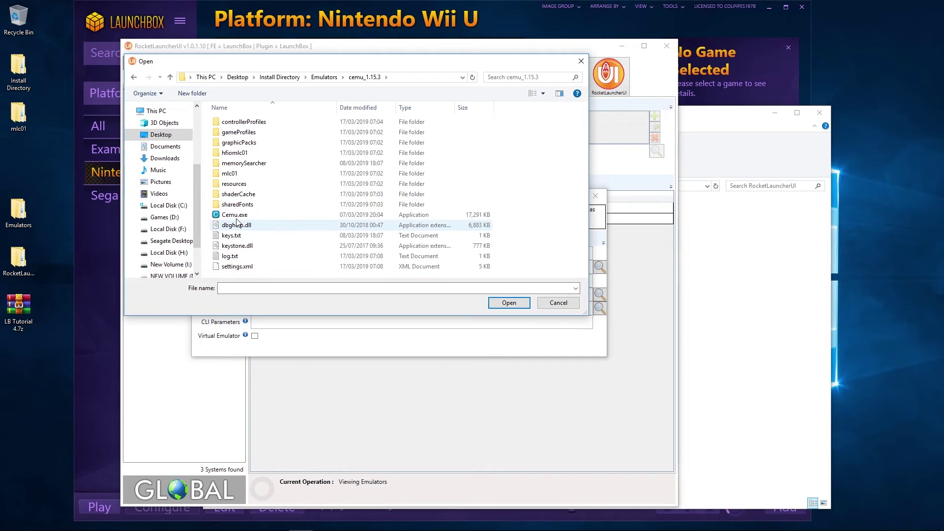
- Give the Cemu emulator the ROM extension rpx, the Cemu.ahk module and the CLI parameter -f, and save it
click(279, 286)
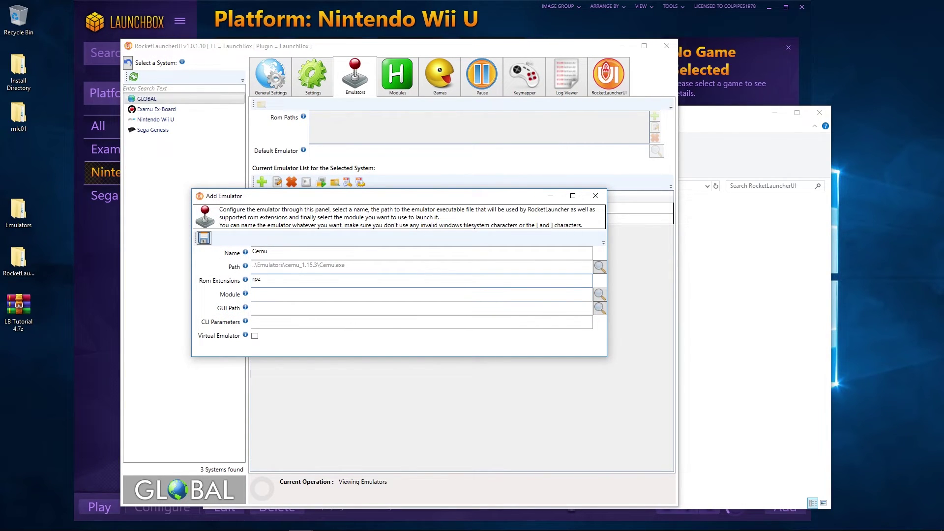
click(599, 294)
scroll(228, 291, down, 5)
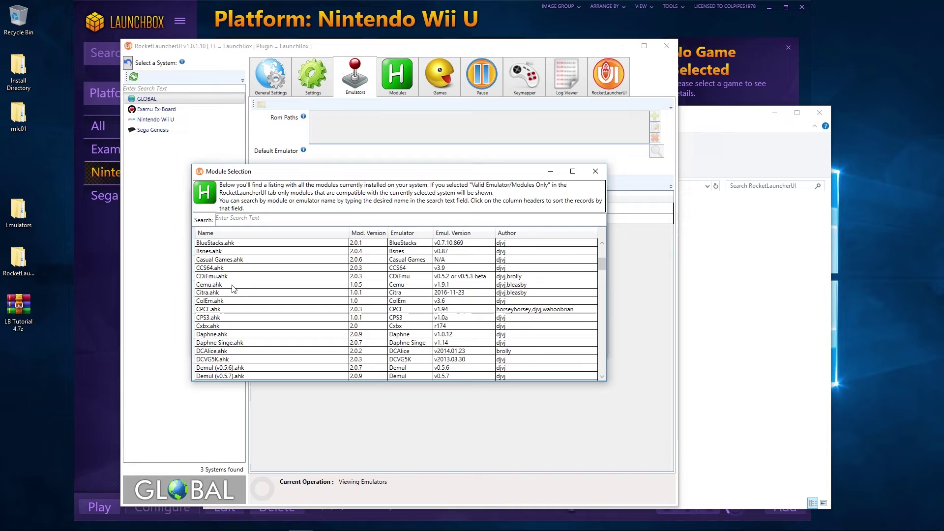
double_click(241, 284)
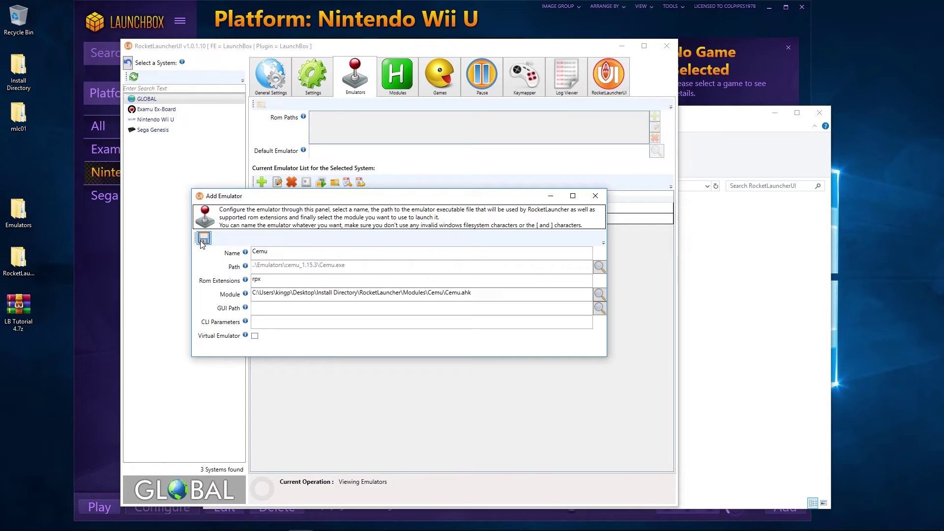
click(285, 325)
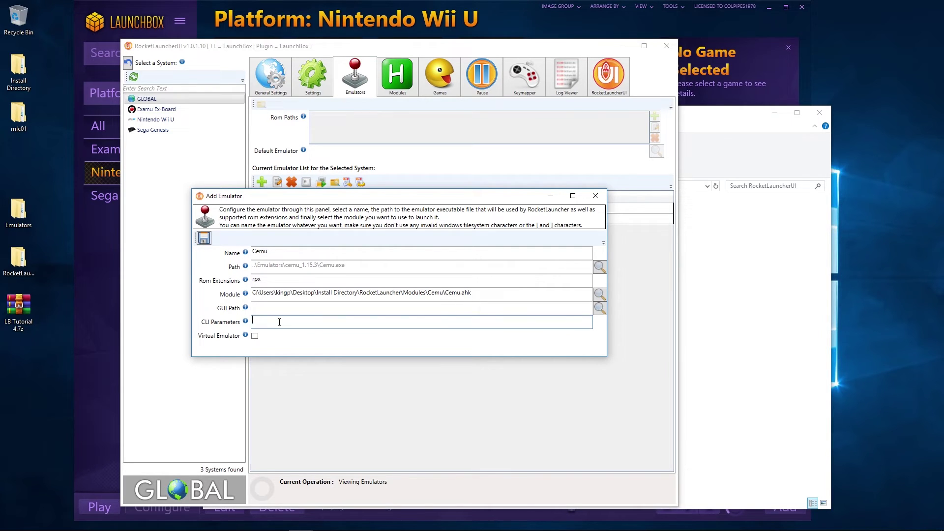
text(-f)
click(204, 239)
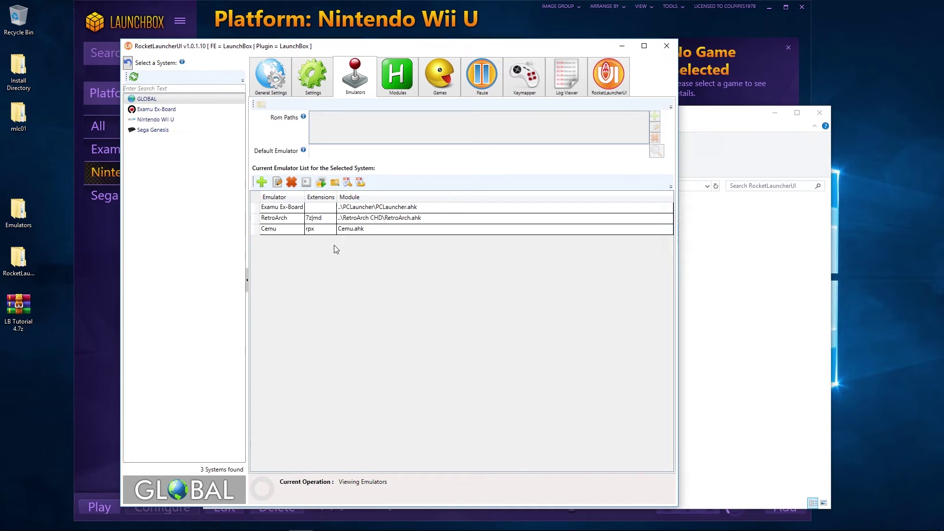
- Add the LaunchBox\Games\Cemu Games folder as the ROM path for the Nintendo Wii U system
click(169, 121)
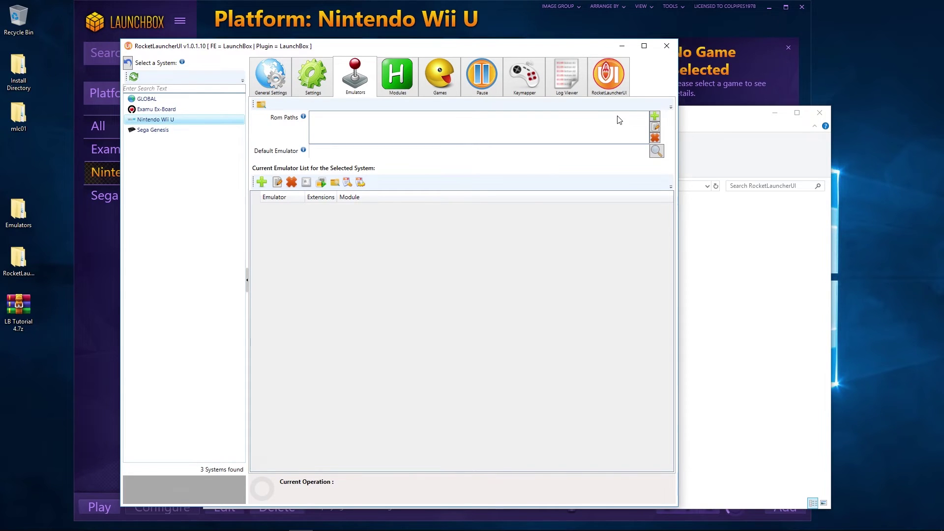
click(654, 117)
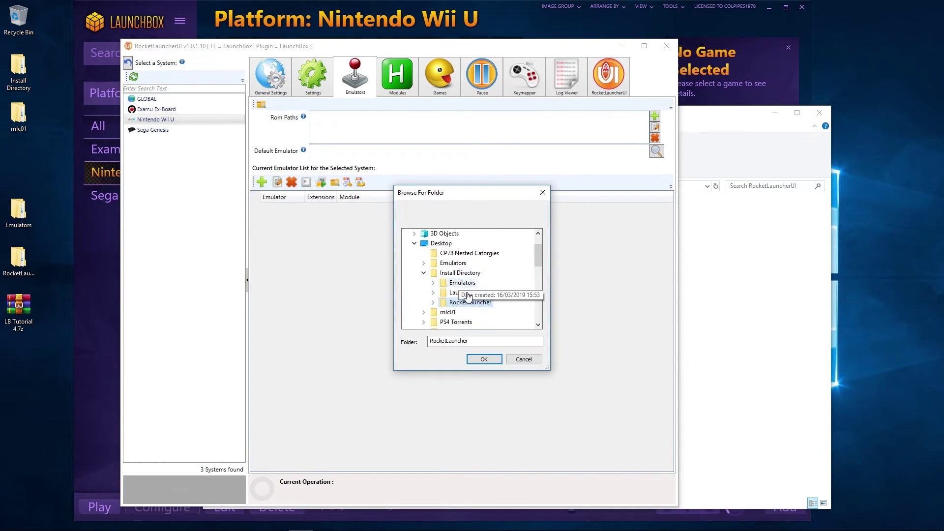
double_click(463, 292)
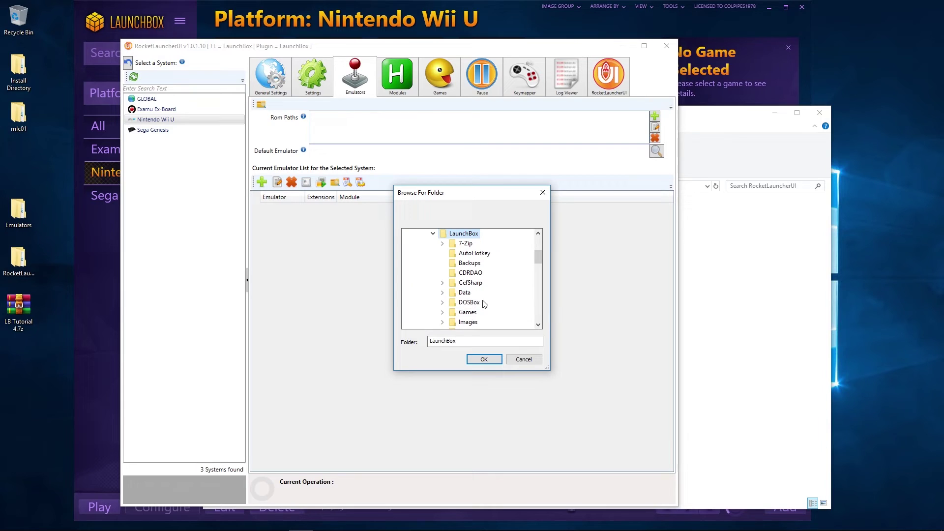
scroll(477, 298, down, 1)
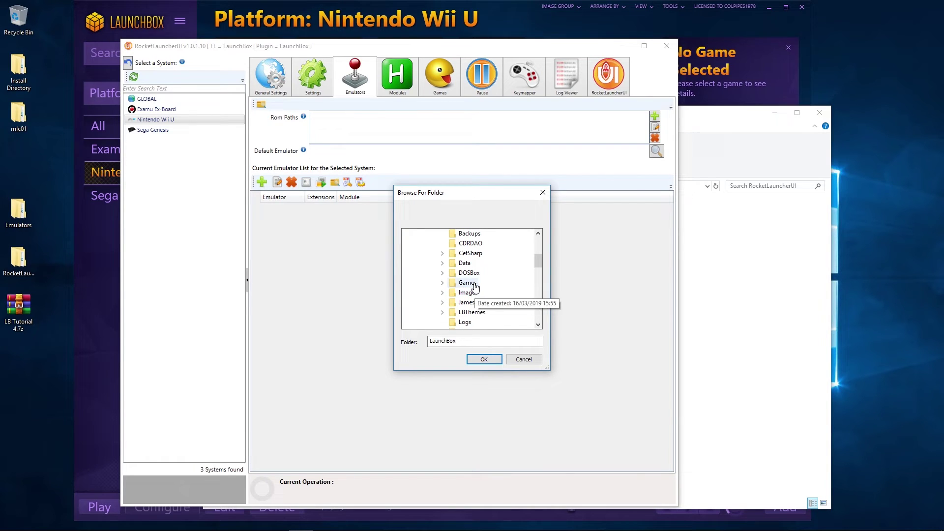
double_click(467, 282)
double_click(484, 292)
click(485, 359)
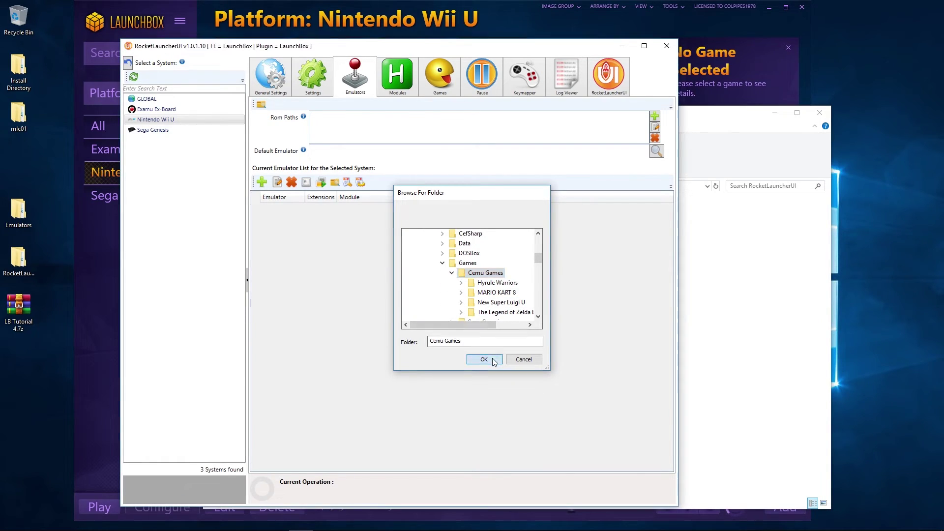
- Choose the global Cemu emulator as the default emulator for Nintendo Wii U
click(657, 151)
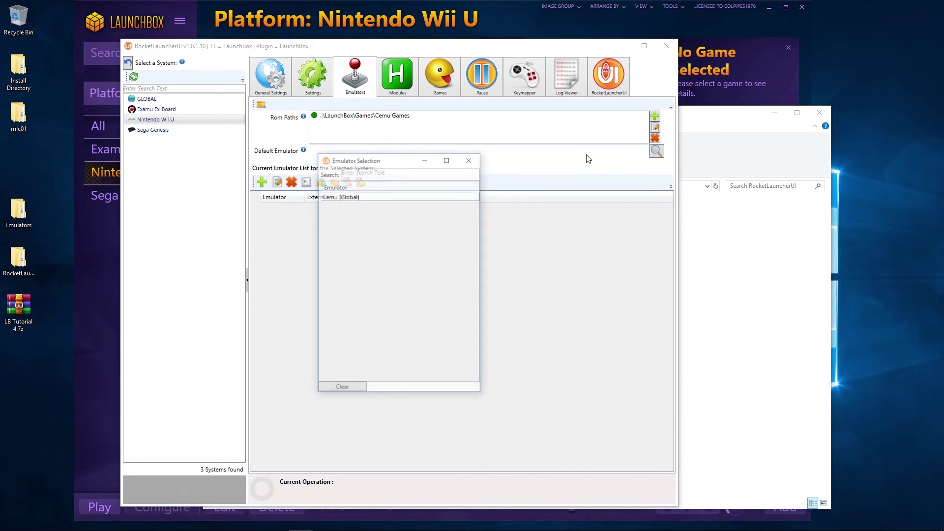
click(346, 197)
double_click(345, 196)
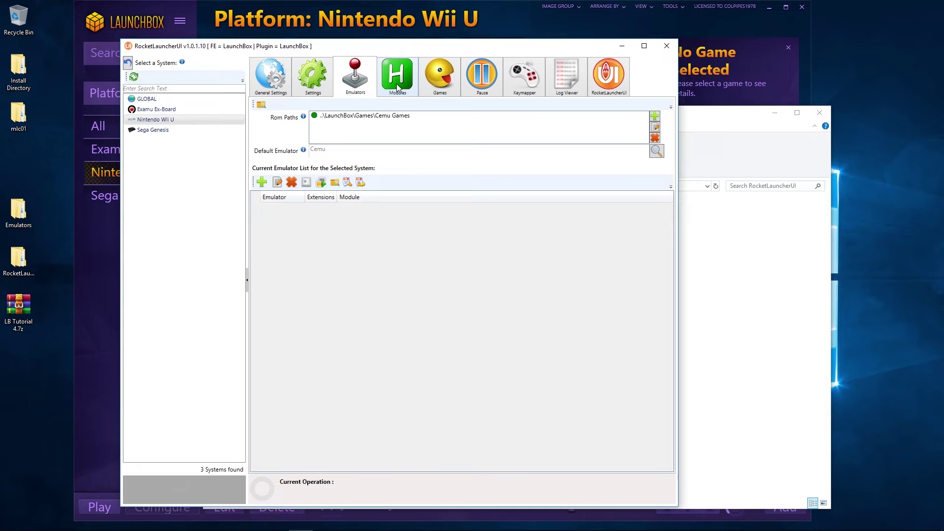
- Override the bezel's Enabled option in the Nintendo Wii U settings
click(323, 89)
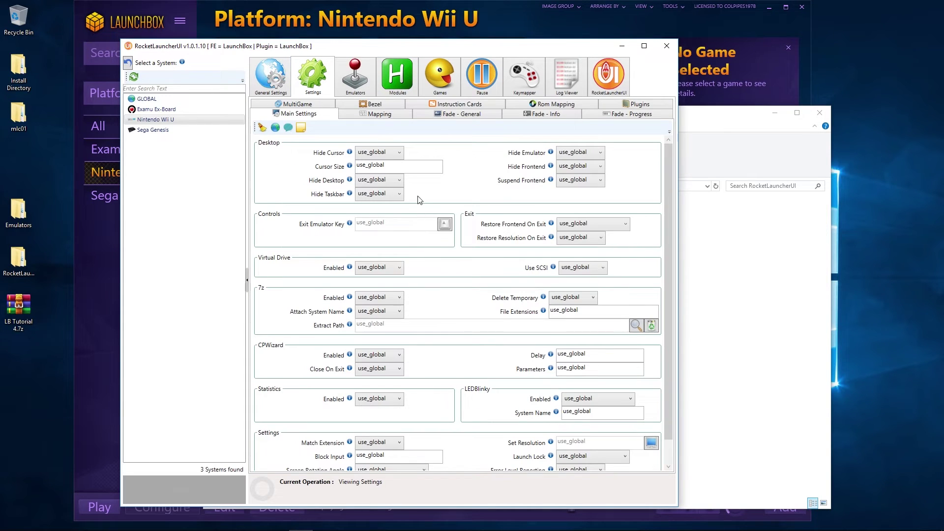
click(380, 109)
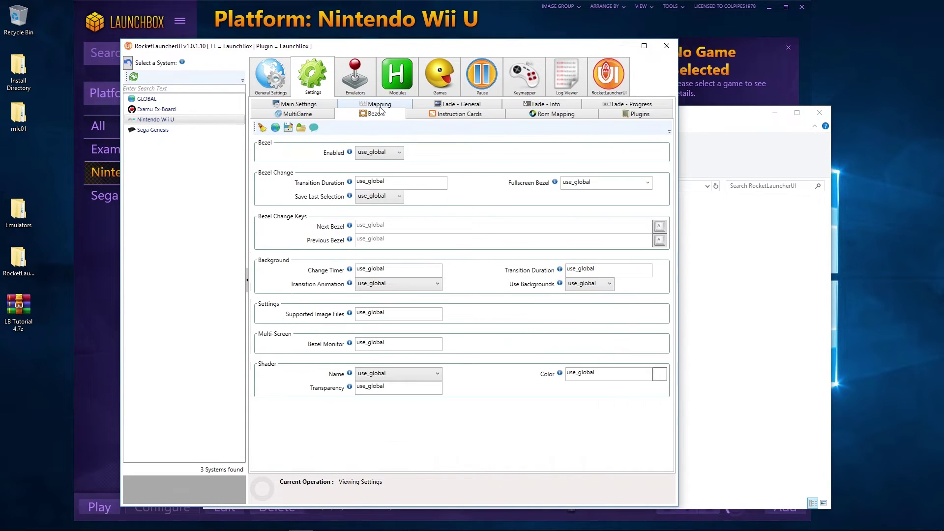
click(386, 154)
click(381, 175)
- In the main Nintendo Wii U settings, set Match Extension to true and Skip Checks to Rom and Emu
click(335, 104)
scroll(440, 279, down, 1)
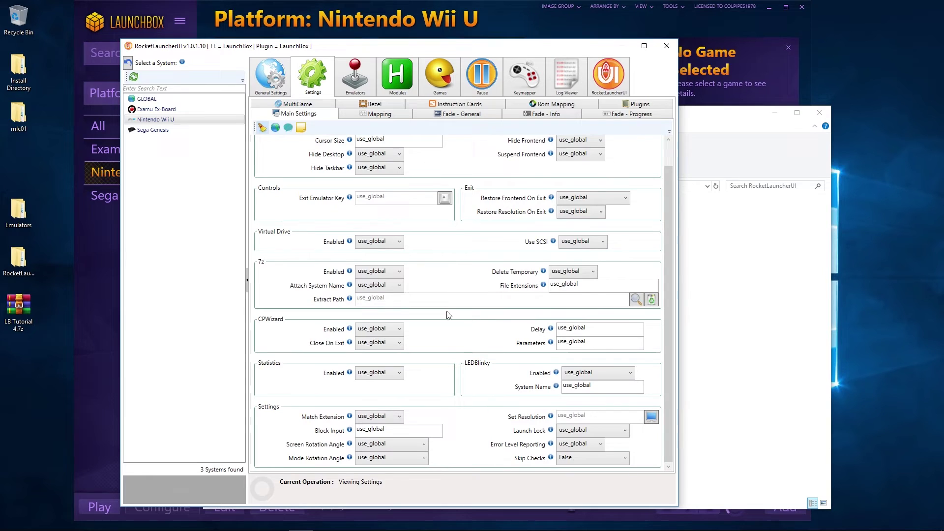
click(373, 418)
click(391, 429)
click(570, 461)
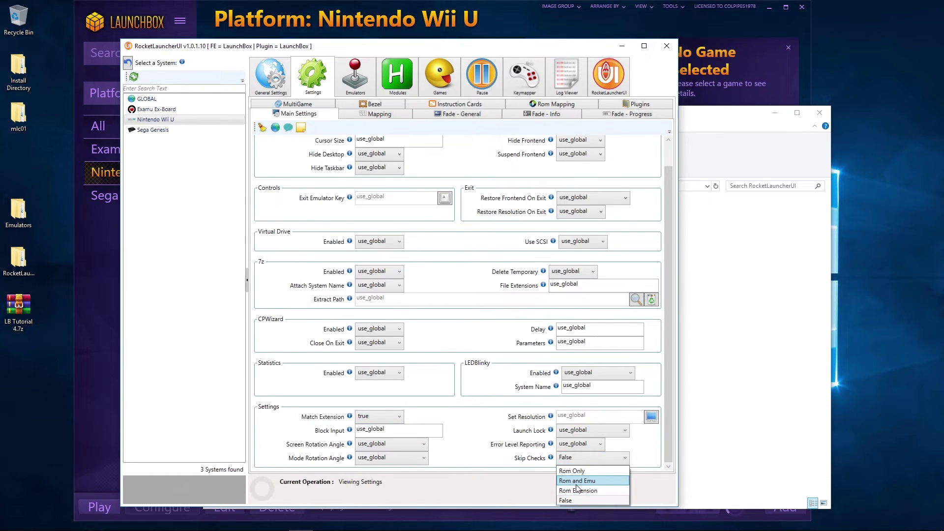
click(578, 481)
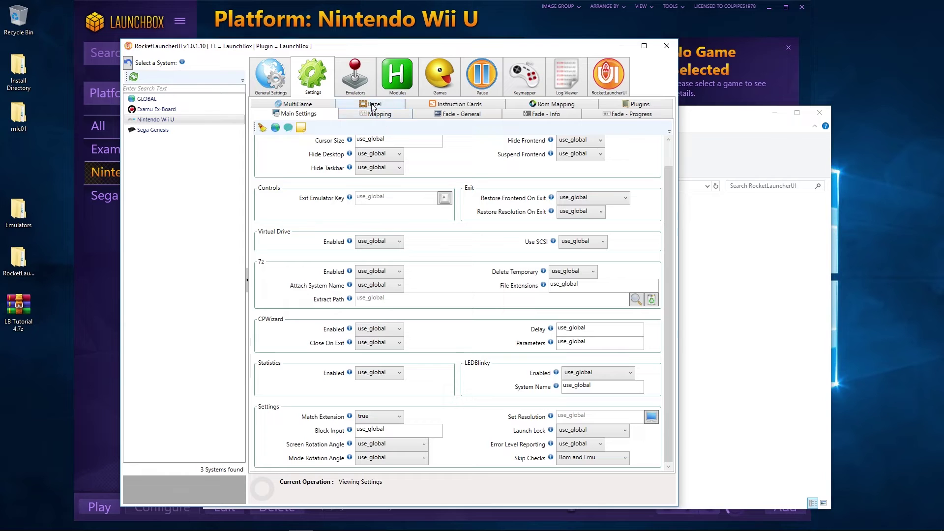
- Set the Fade In exit delay for Nintendo Wii U to 3000
click(438, 115)
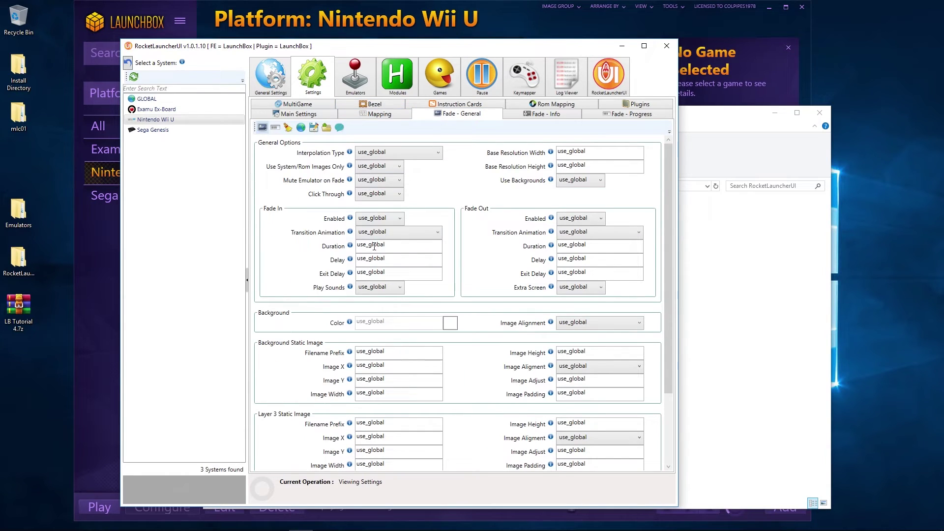
double_click(399, 275)
text(3000)
- Review the global settings of the Cemu.ahk module, including its Fullscreen option, and close the editor
click(403, 81)
click(363, 153)
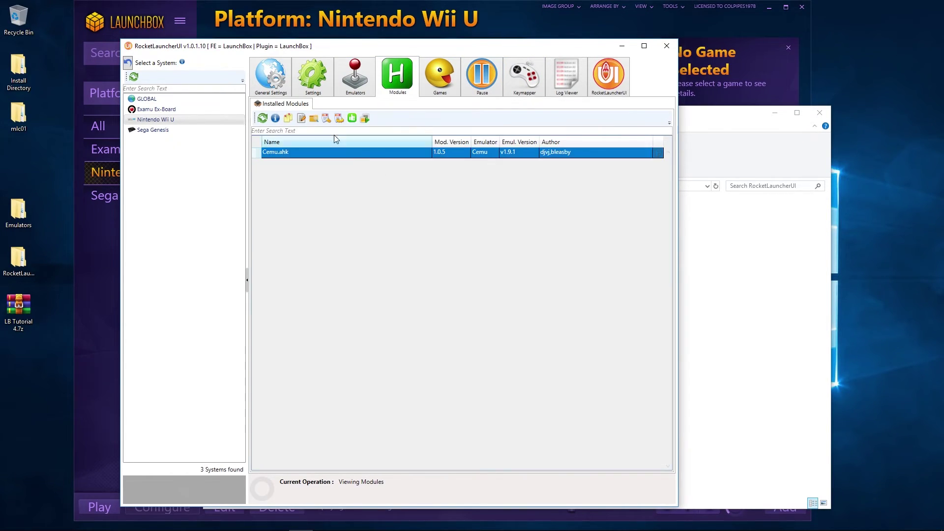
click(326, 118)
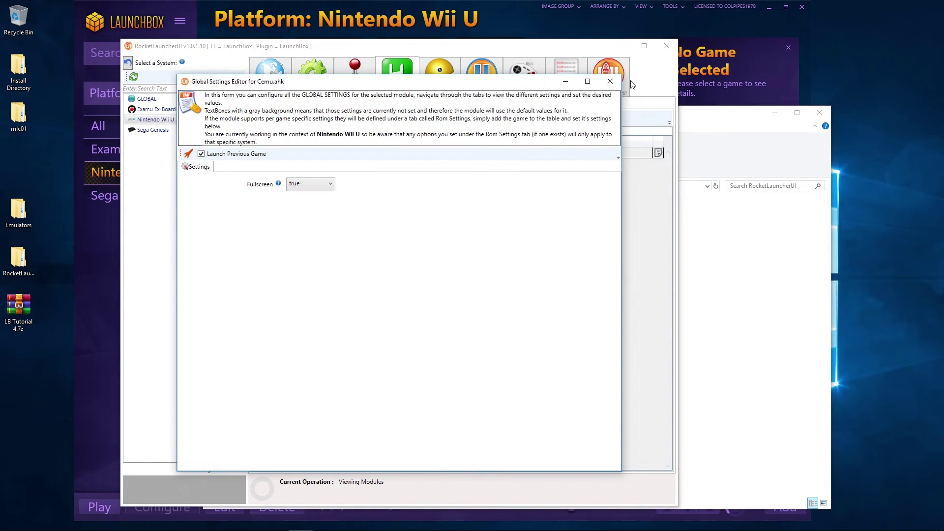
click(609, 81)
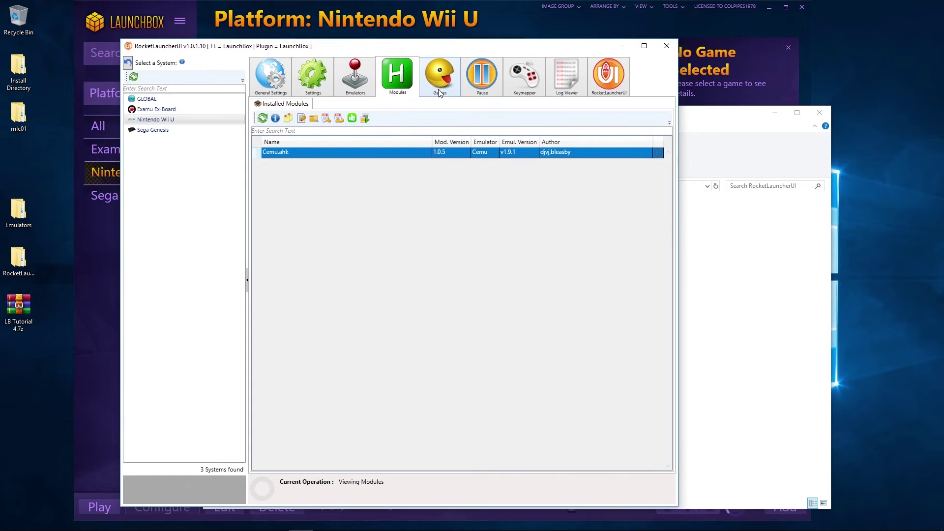
- Run a system audit of the Nintendo Wii U games and select Hyrule Warriors in the list
click(439, 81)
click(274, 118)
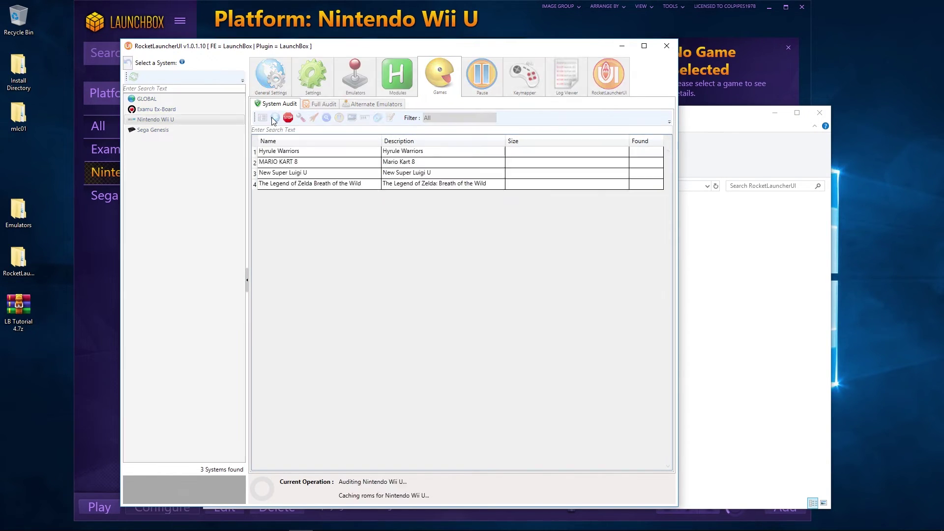
click(293, 152)
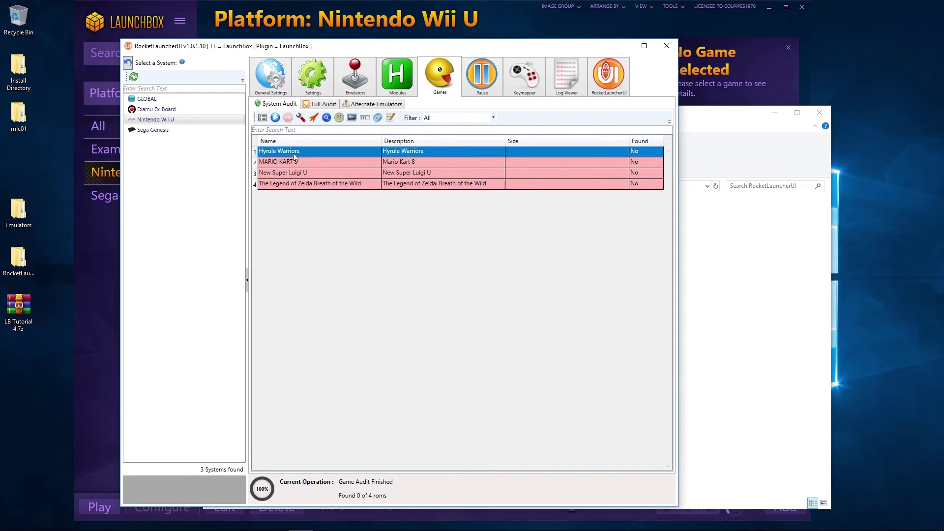
- Test-launch Hyrule Warriors from the system audit list, and minimize RocketLauncherUI and the file explorer to return to LaunchBox
click(316, 119)
click(622, 46)
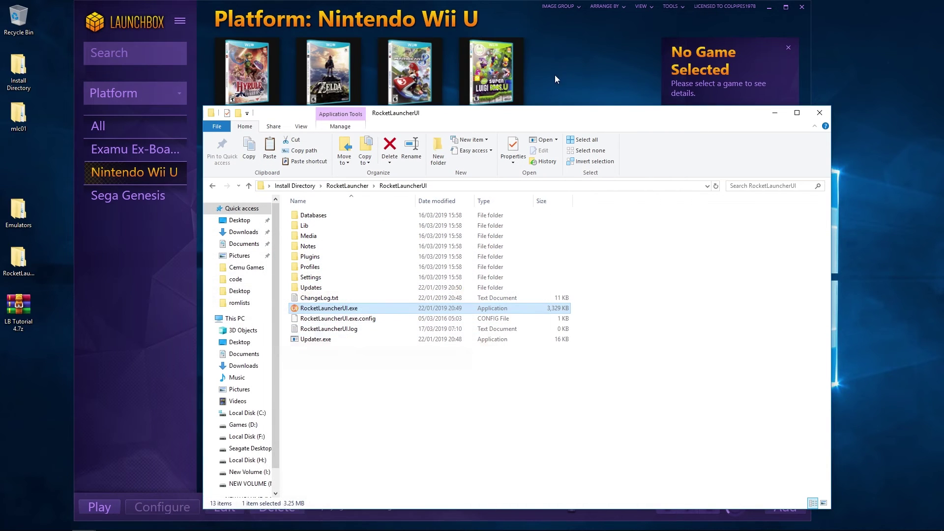
click(771, 115)
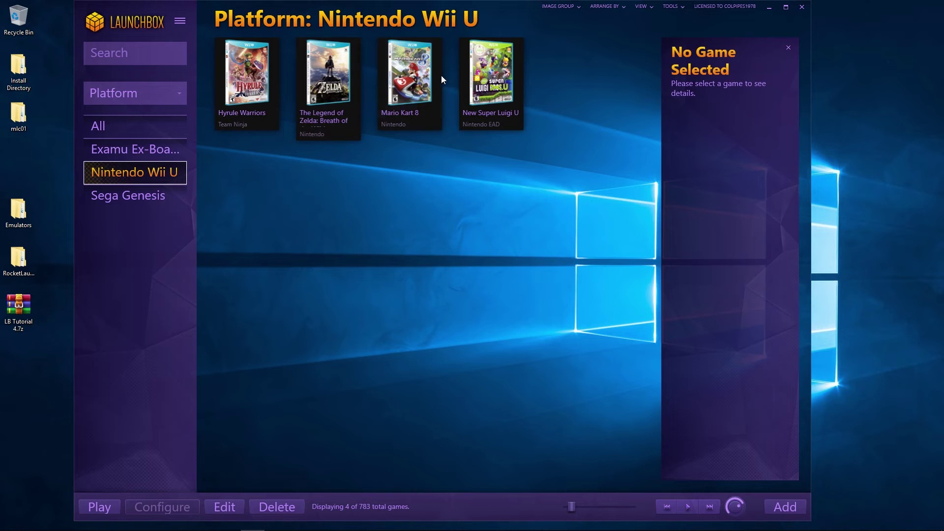
- Edit Hyrule Warriors so its ROM file is ProjectZ.rpx from the game's code folder, and save the entry
right_click(240, 95)
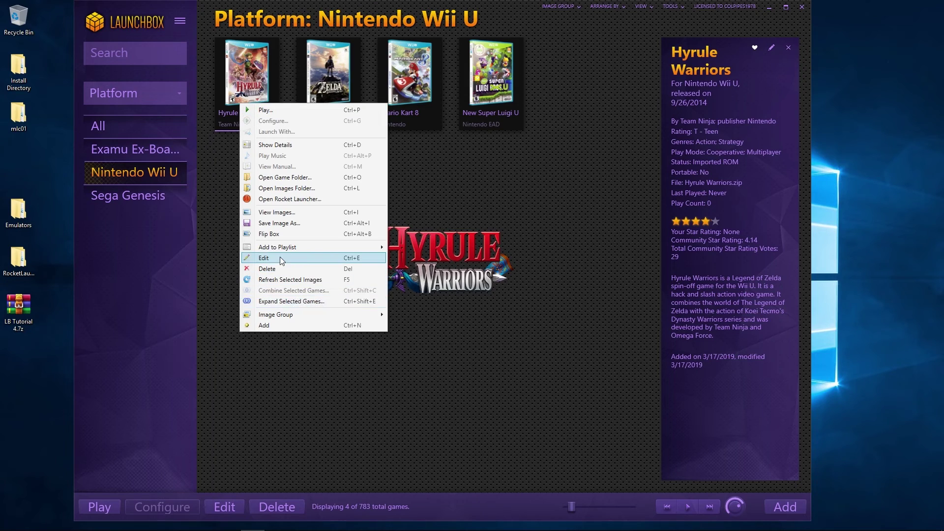
click(281, 259)
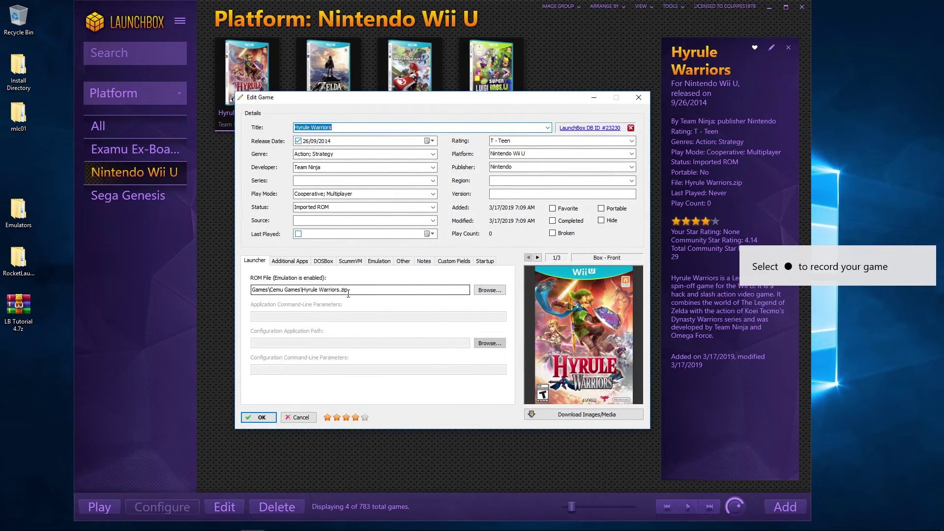
click(488, 290)
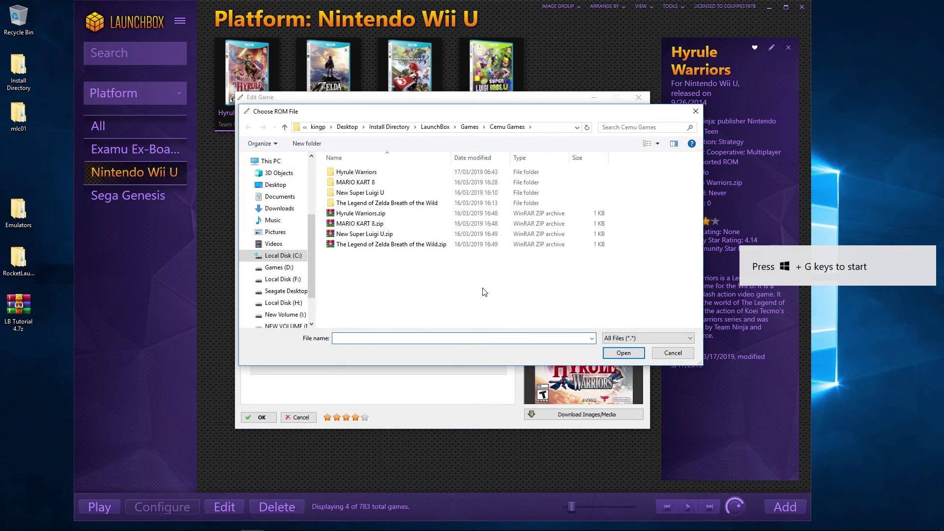
double_click(362, 172)
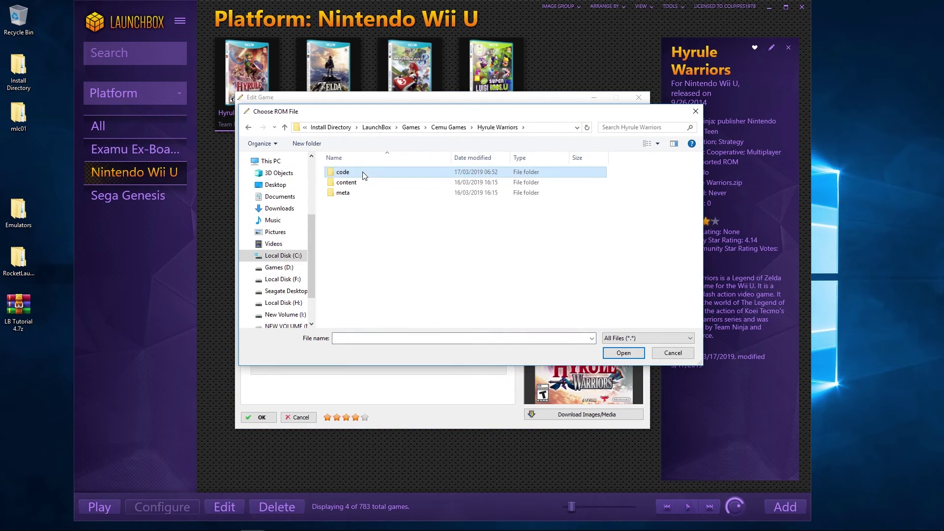
double_click(364, 176)
double_click(359, 192)
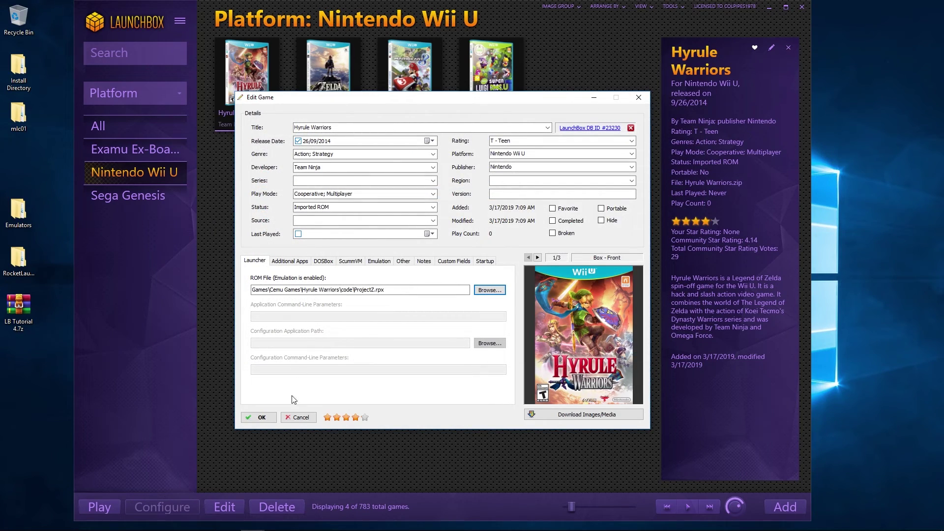
click(260, 417)
- Set the ROM file of The Legend of Zelda: Breath of the Wild to U-King.rpx from its code folder and save
right_click(329, 110)
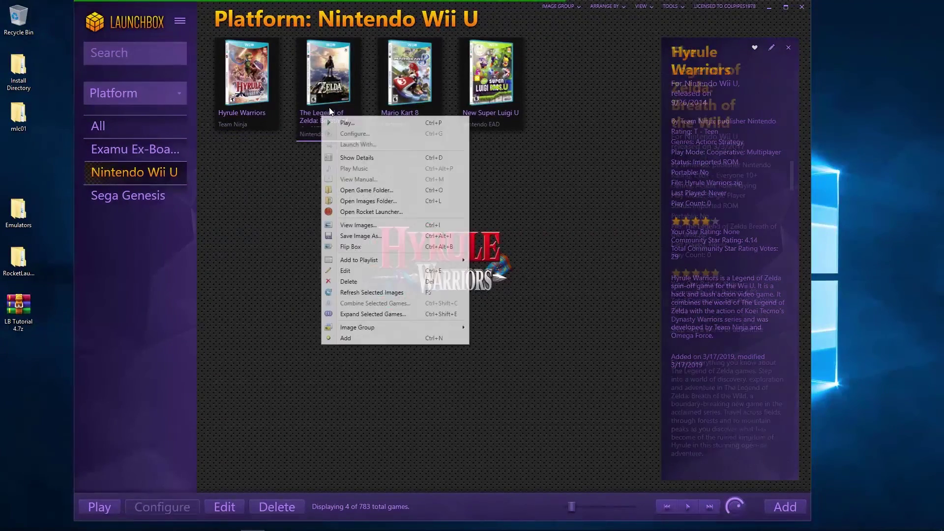
click(353, 269)
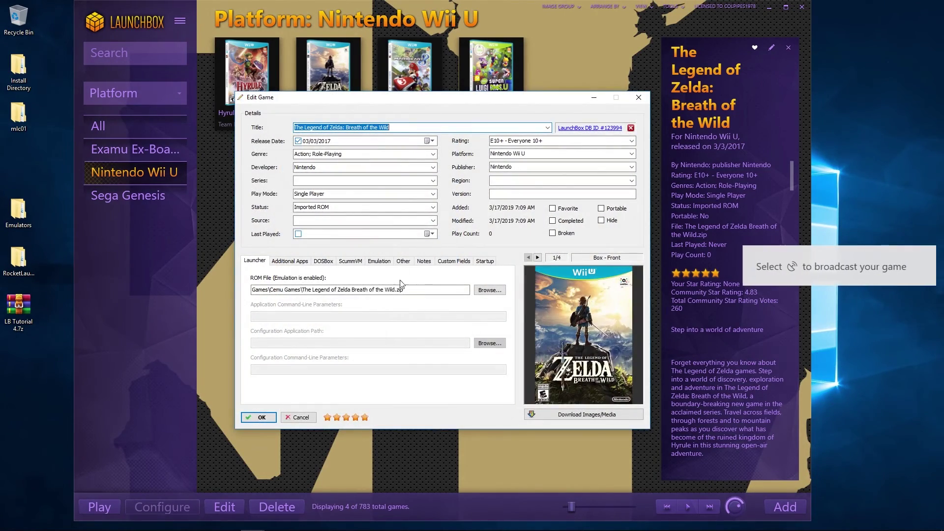
click(490, 290)
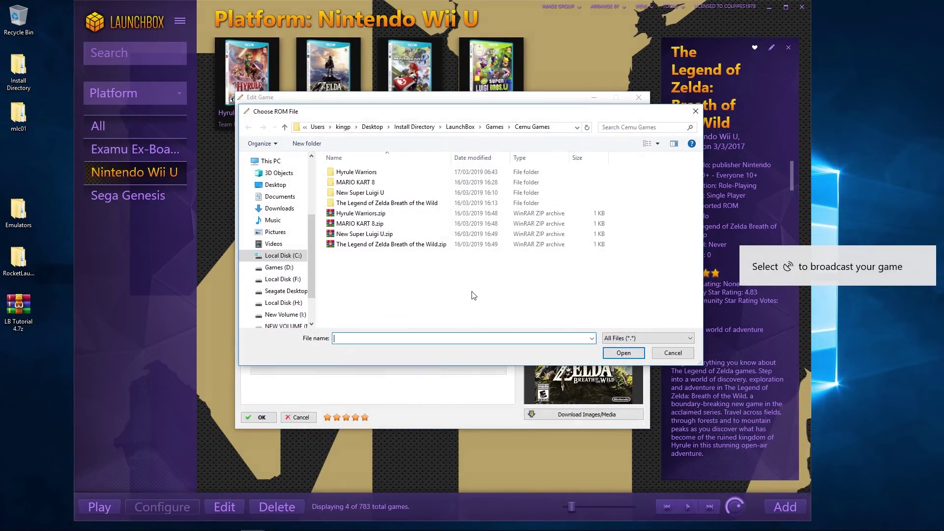
double_click(372, 203)
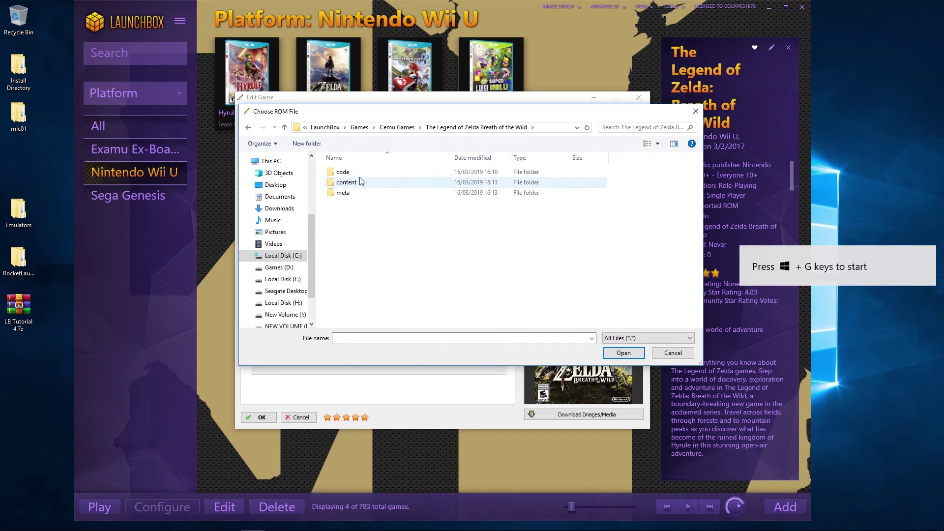
double_click(358, 173)
double_click(362, 203)
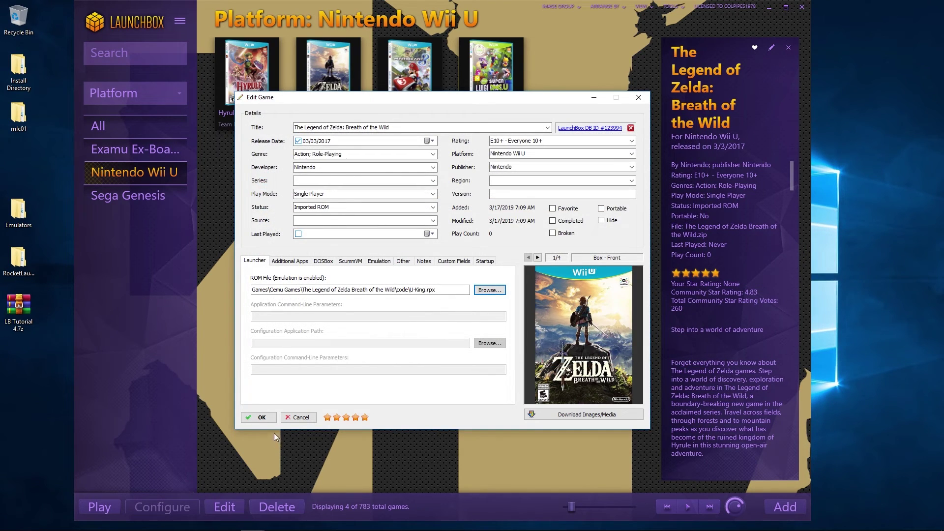
click(265, 417)
- Set the ROM file of Mario Kart 8 to Turbo.rpx from its code folder and save
right_click(402, 103)
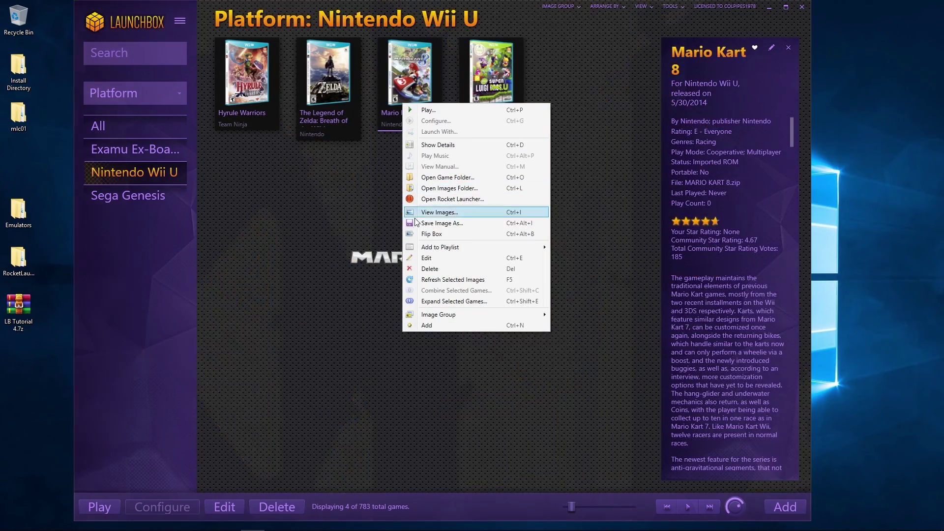
click(439, 257)
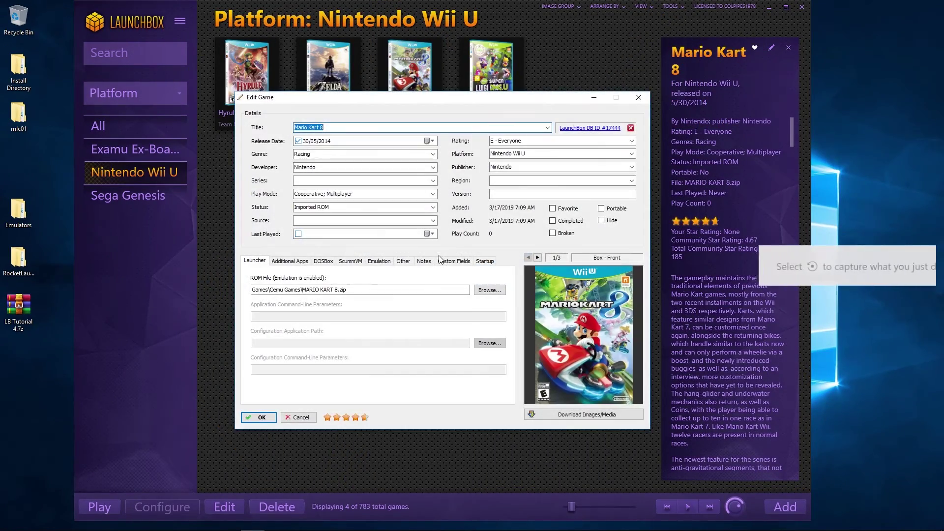
click(481, 290)
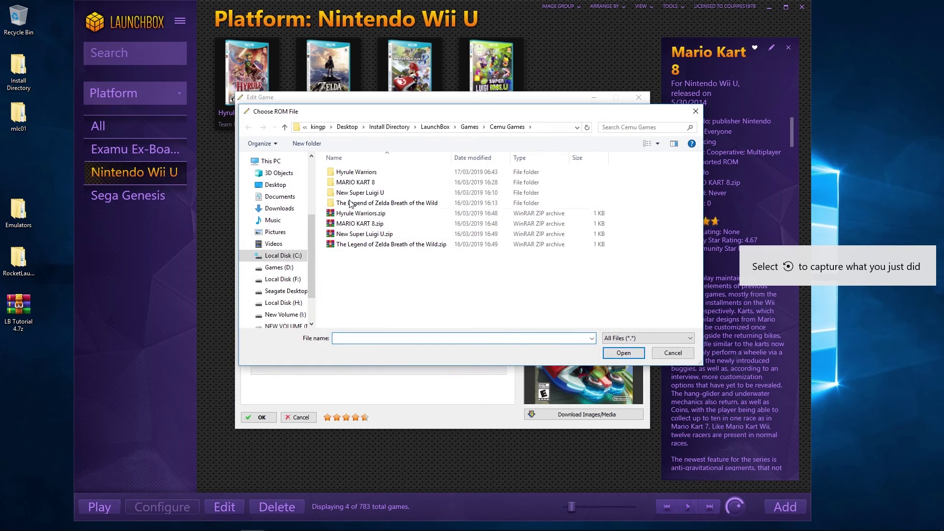
double_click(352, 183)
double_click(345, 173)
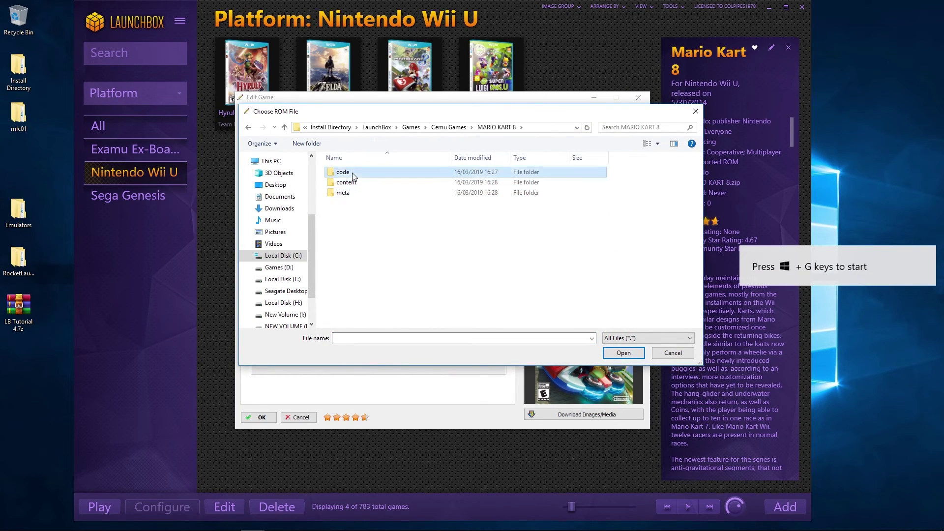
double_click(349, 224)
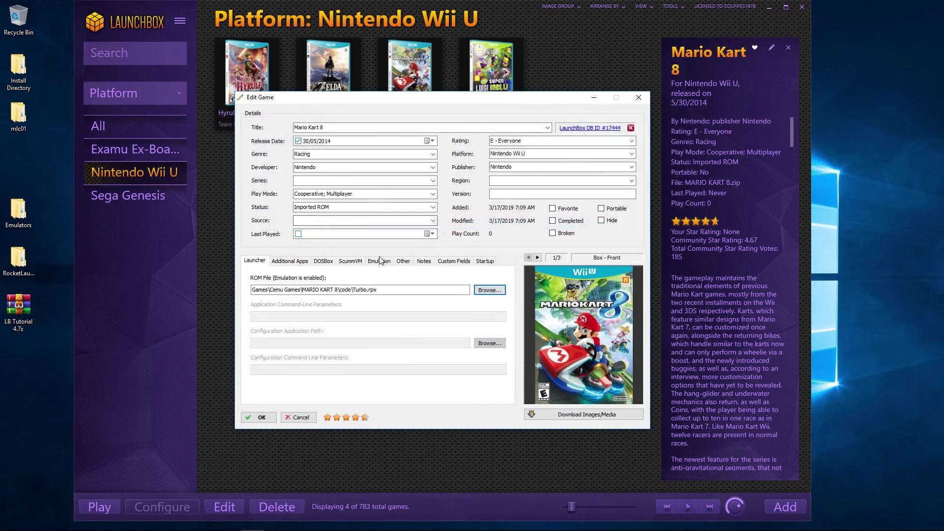
click(257, 417)
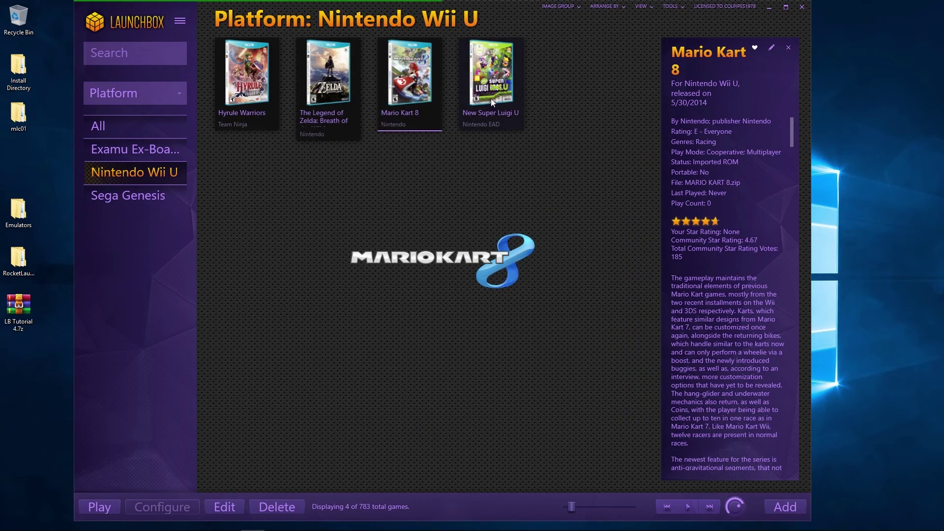
- Set the ROM file of New Super Luigi U to red-pro2.rpx from its code folder and save
right_click(481, 93)
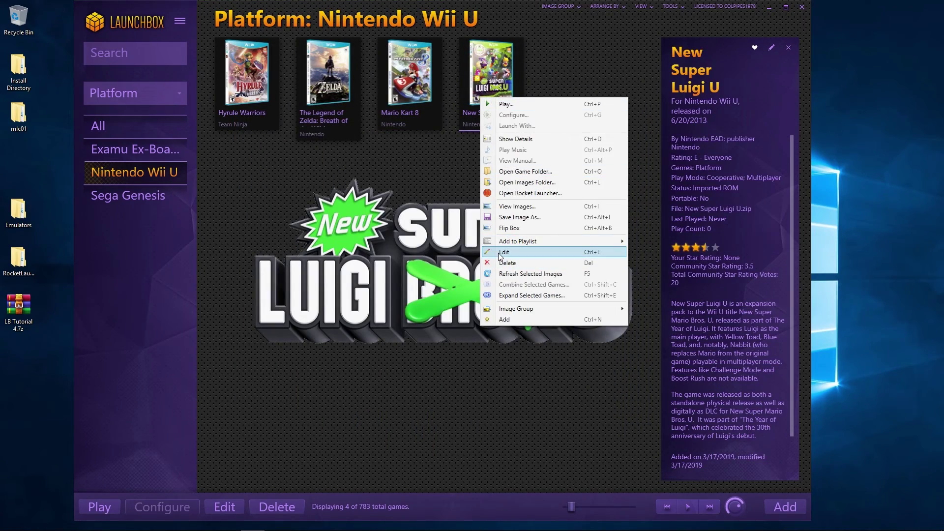
click(494, 253)
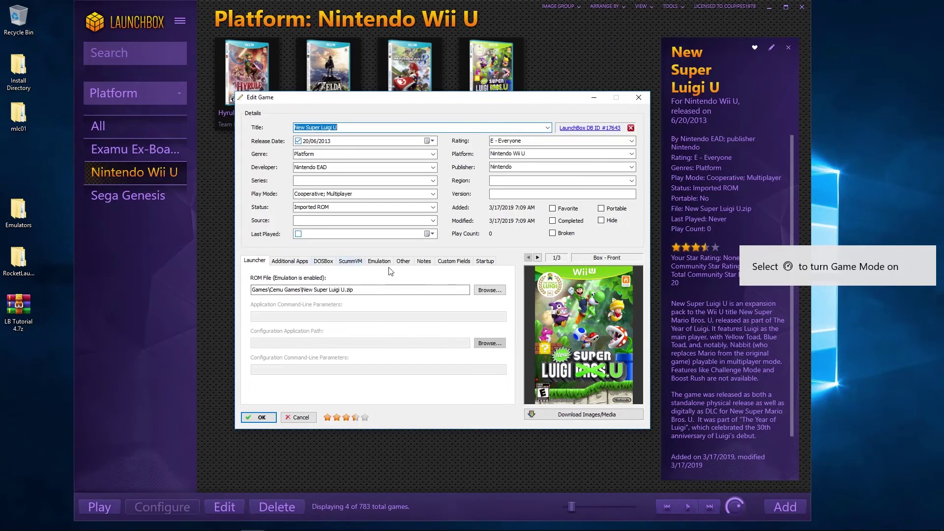
click(490, 289)
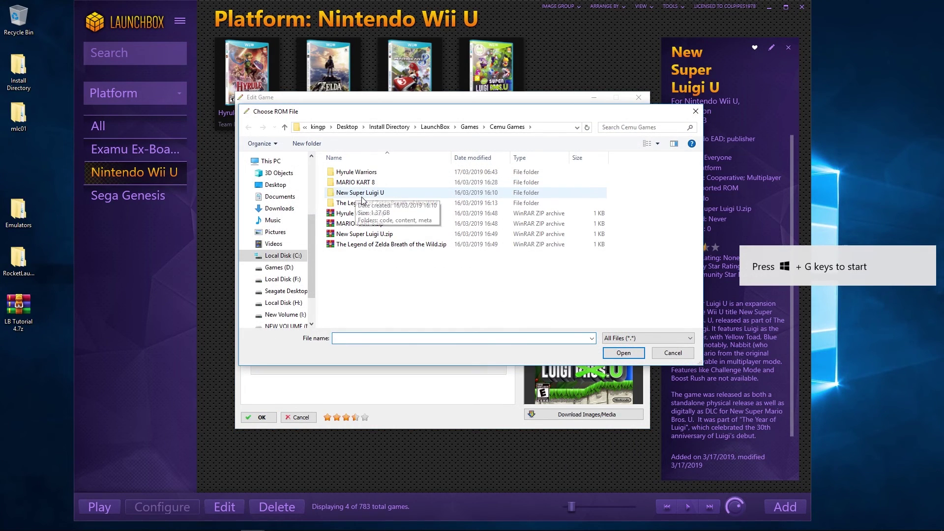
double_click(363, 193)
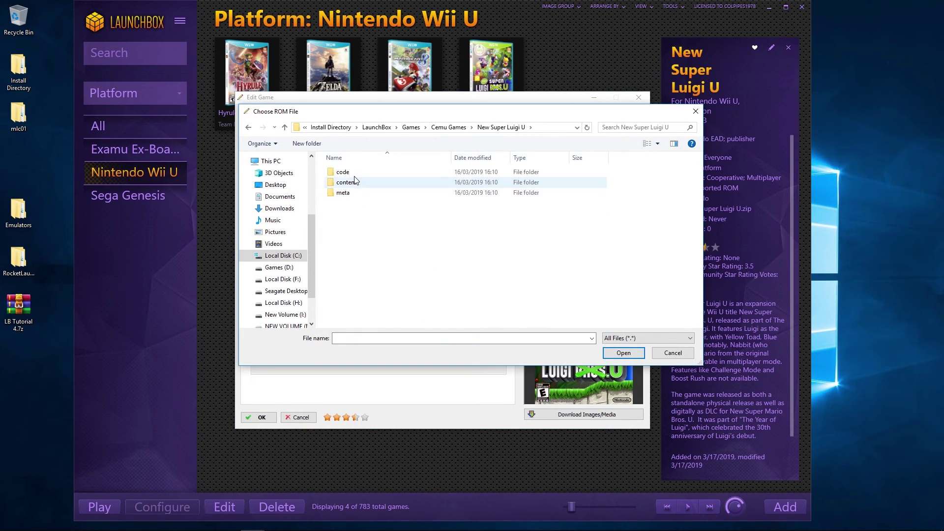
double_click(346, 173)
double_click(354, 203)
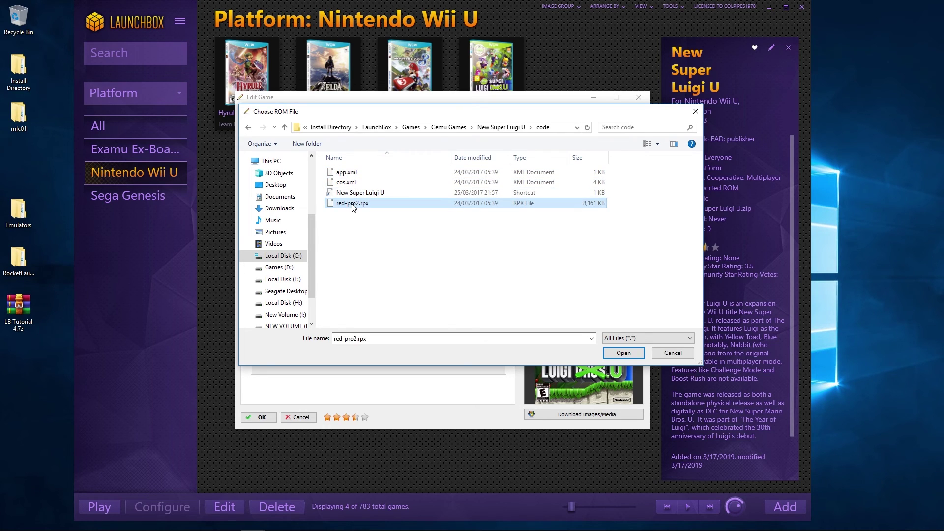
click(261, 417)
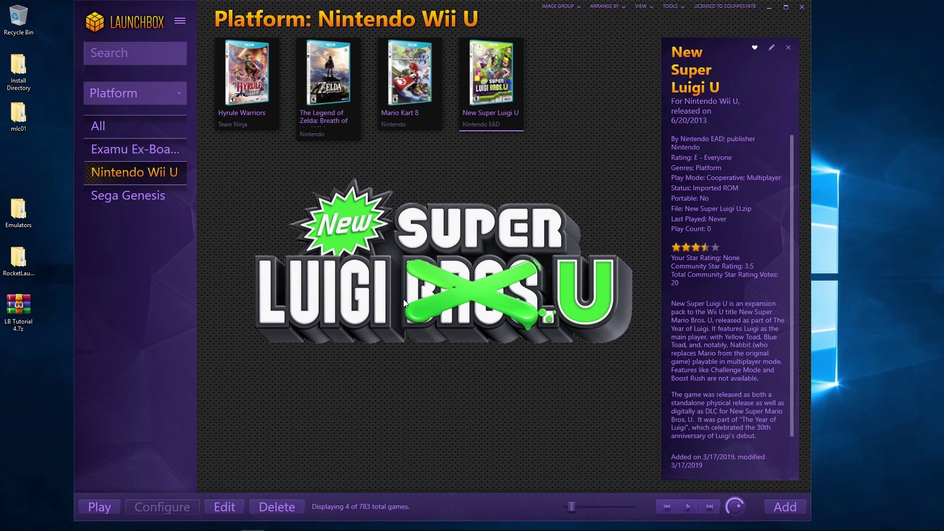
- Launch Hyrule Warriors from the Nintendo Wii U platform and enter Legend Mode from its title screen
click(252, 92)
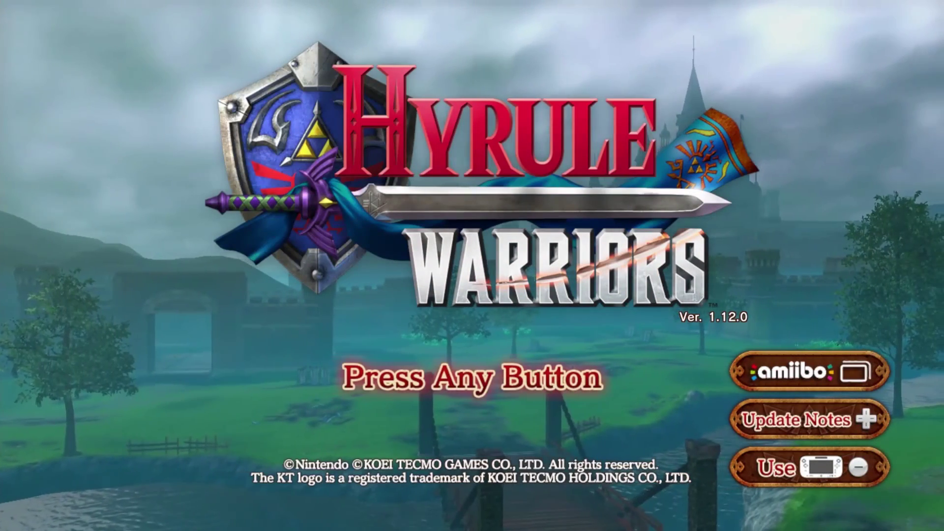
key(Return)
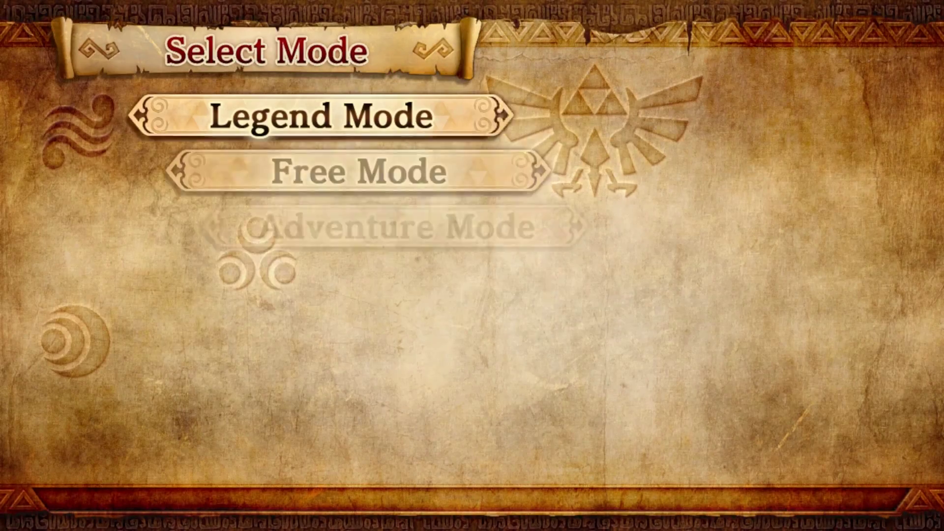
key(Down)
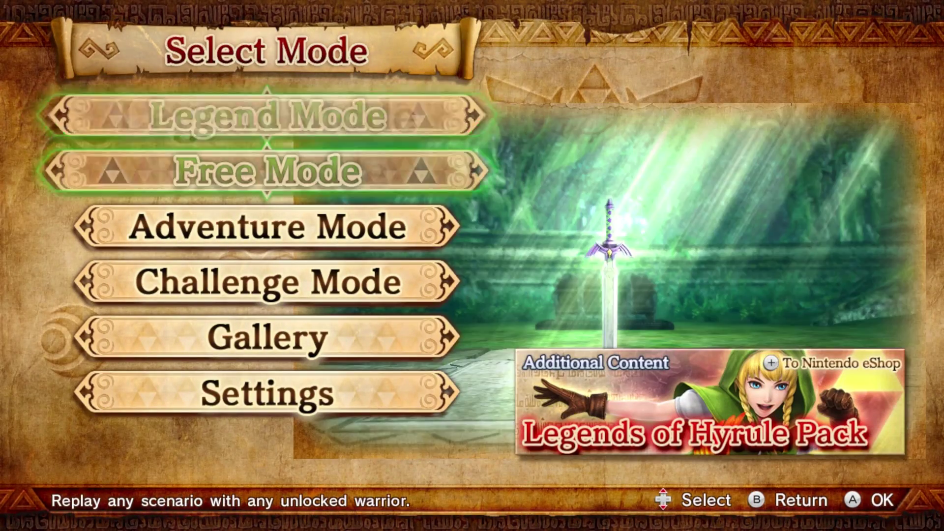
key(Up)
key(Return)
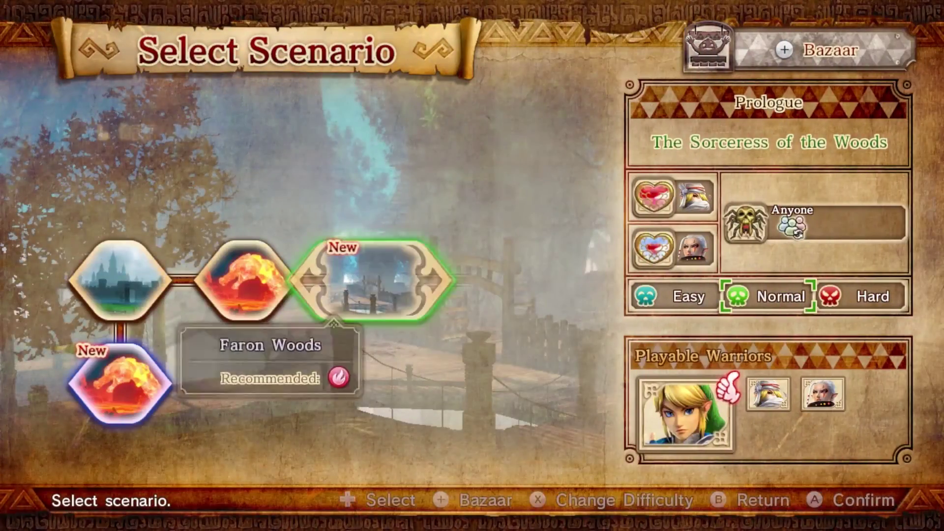
- Choose the Hyrule Field scenario The Armies of Ruin with Link and the Hylian Sword, and skip the introduction
key(Left)
key(Left)
key(Return)
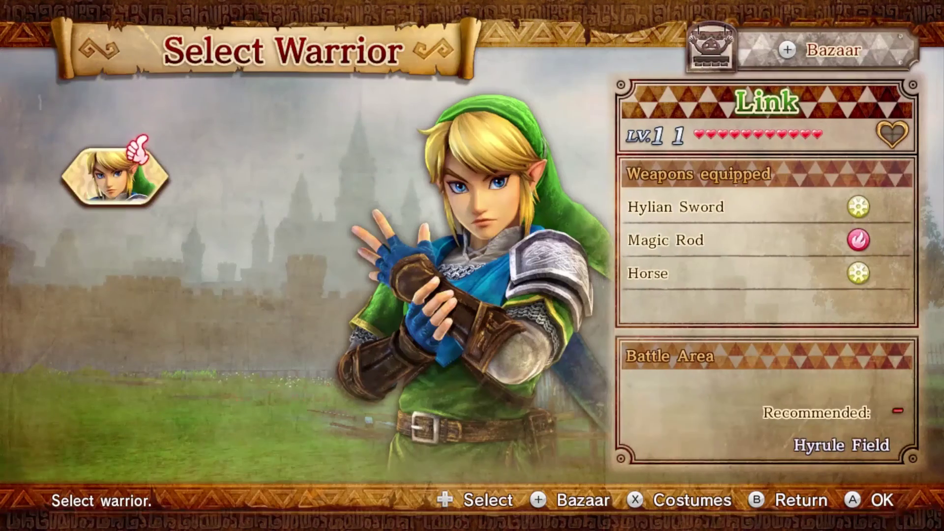
key(Return)
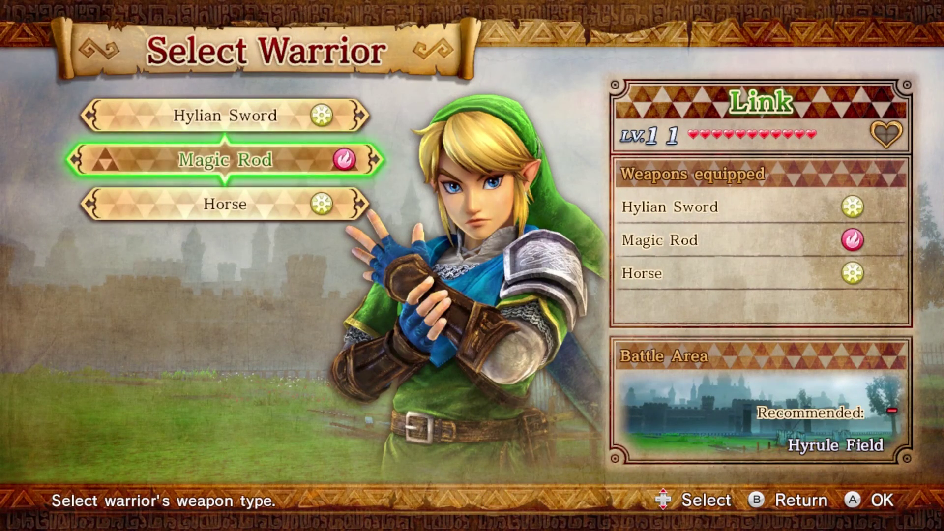
key(Up)
key(Return)
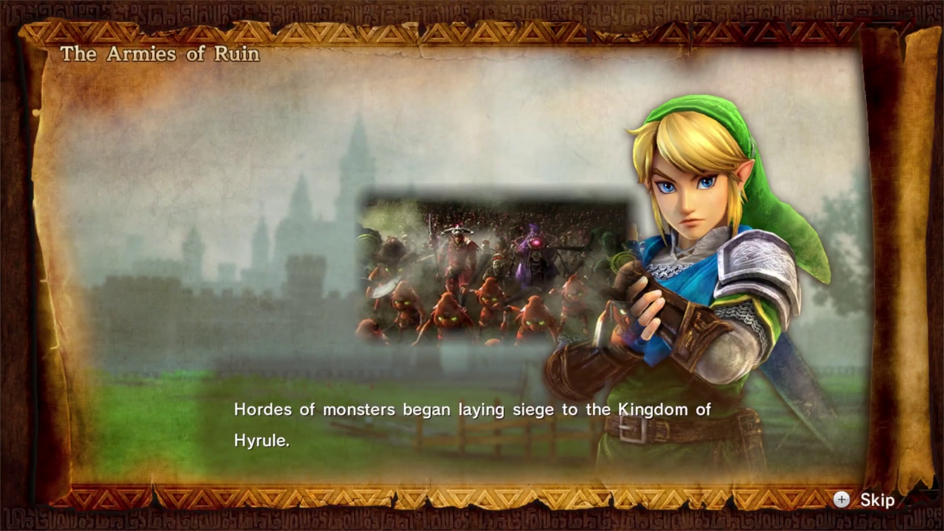
key(Return)
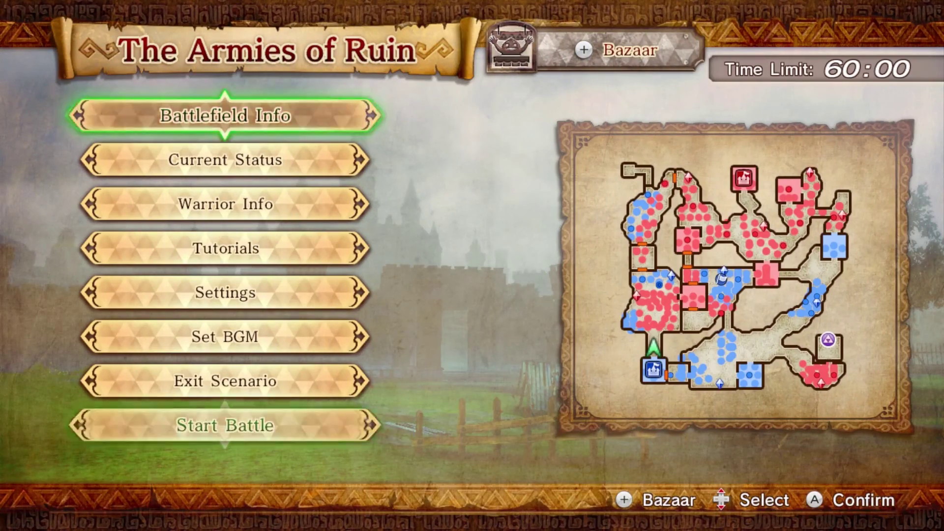